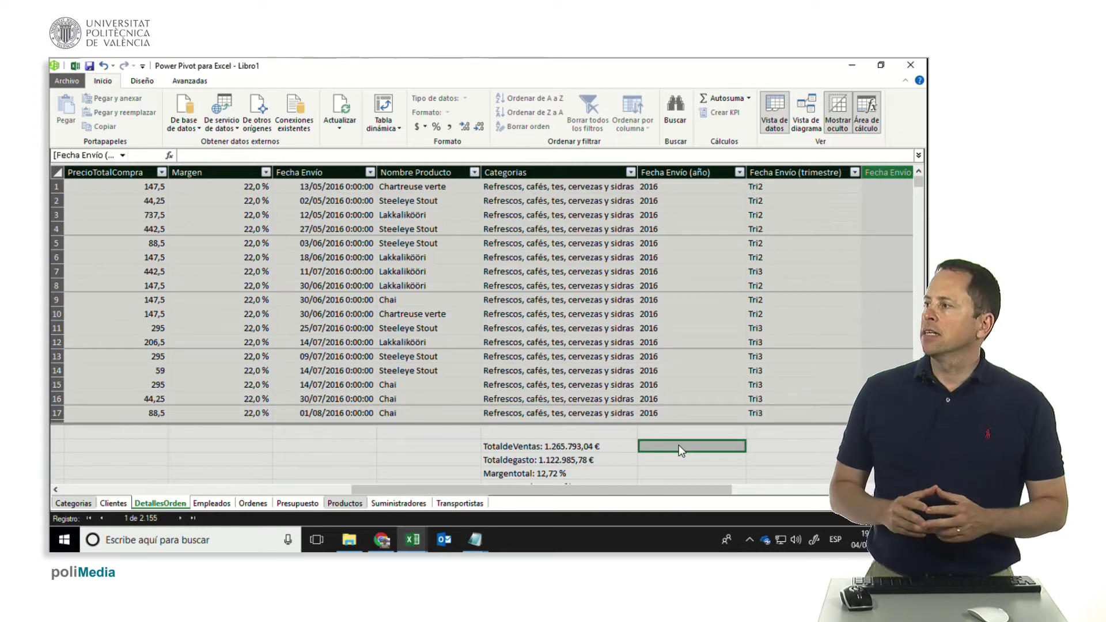
# - Inspect the TotaldeVentas measure formula and the calculated column formulas, including PrecioTotal
pyautogui.click(567, 445)
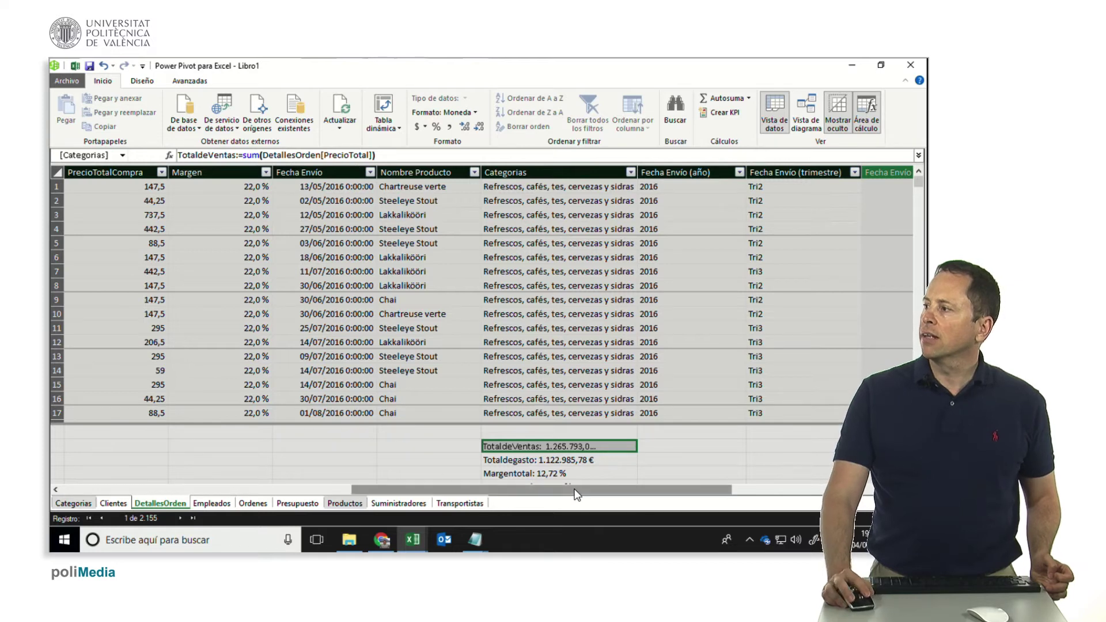
pyautogui.moveTo(575, 489); pyautogui.dragTo(656, 489)
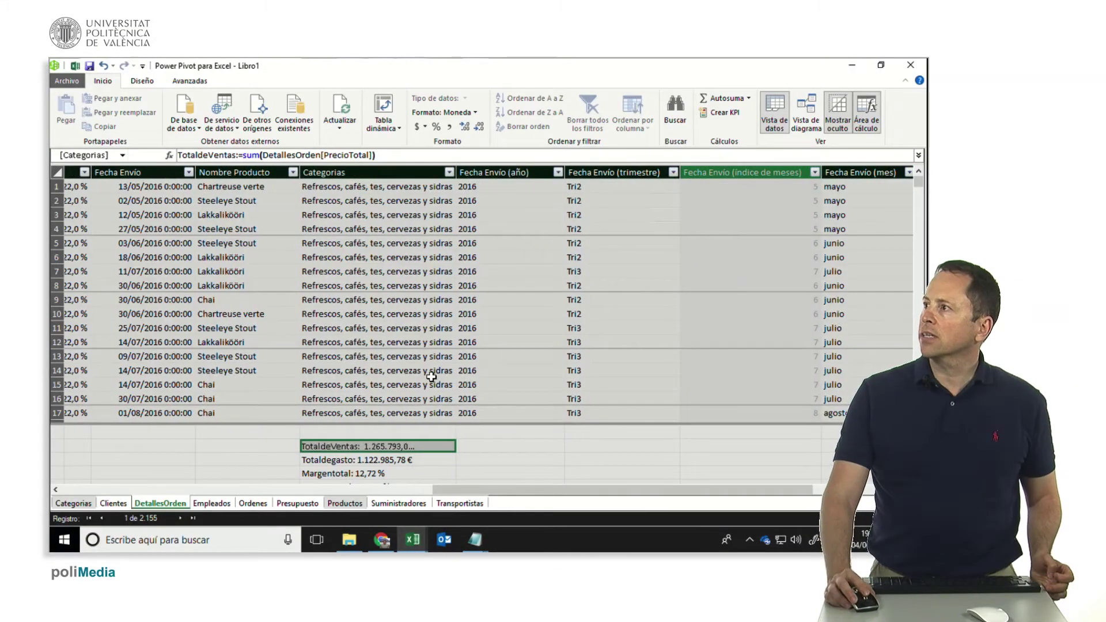
pyautogui.click(342, 385)
pyautogui.press('Left')
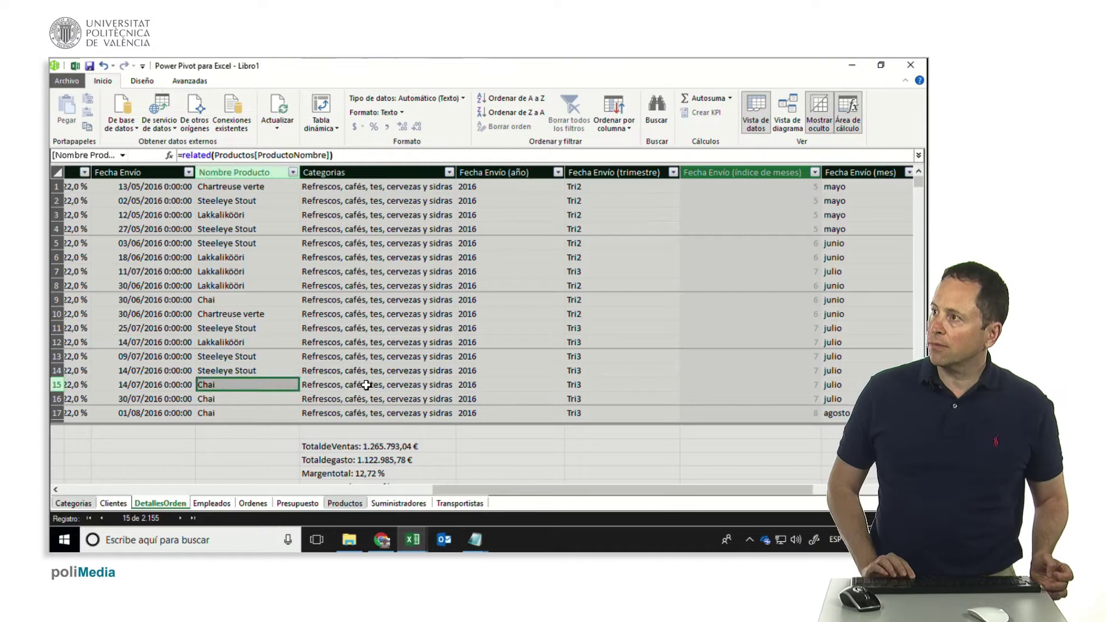
pyautogui.press('Left')
pyautogui.press('Left')
pyautogui.press('Left')
pyautogui.press('Left')
pyautogui.press('Left')
pyautogui.press('Up')
pyautogui.press('Up')
pyautogui.press('Up')
pyautogui.press('Up')
pyautogui.press('Up')
pyautogui.press('Up')
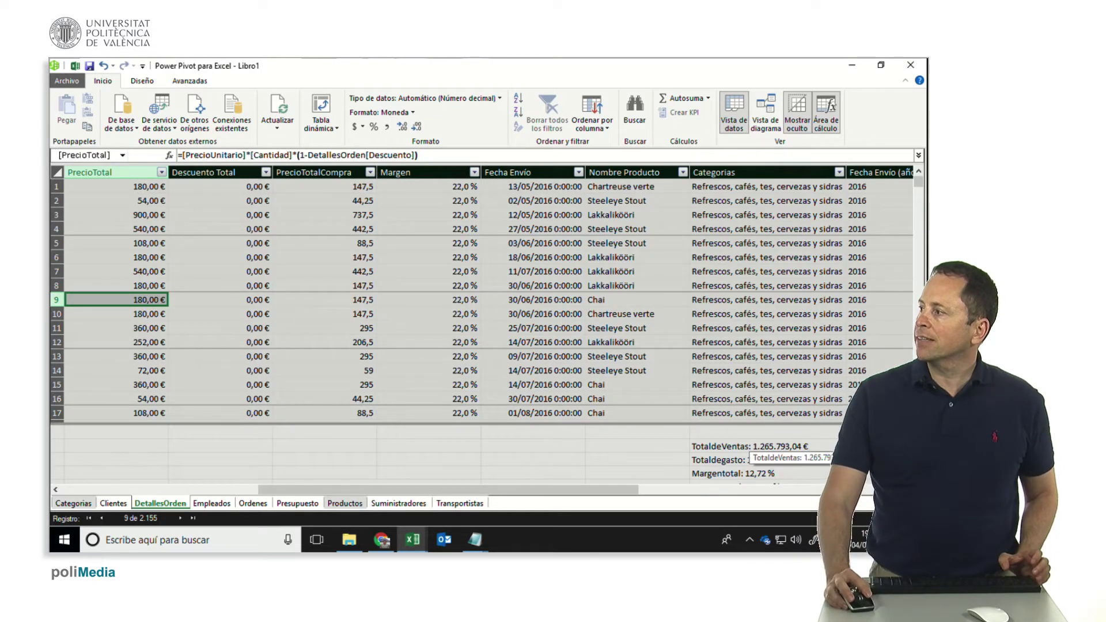
# - Select an empty calculation-area cell for a new measure, leaving its formula blank
pyautogui.click(878, 186)
pyautogui.click(842, 446)
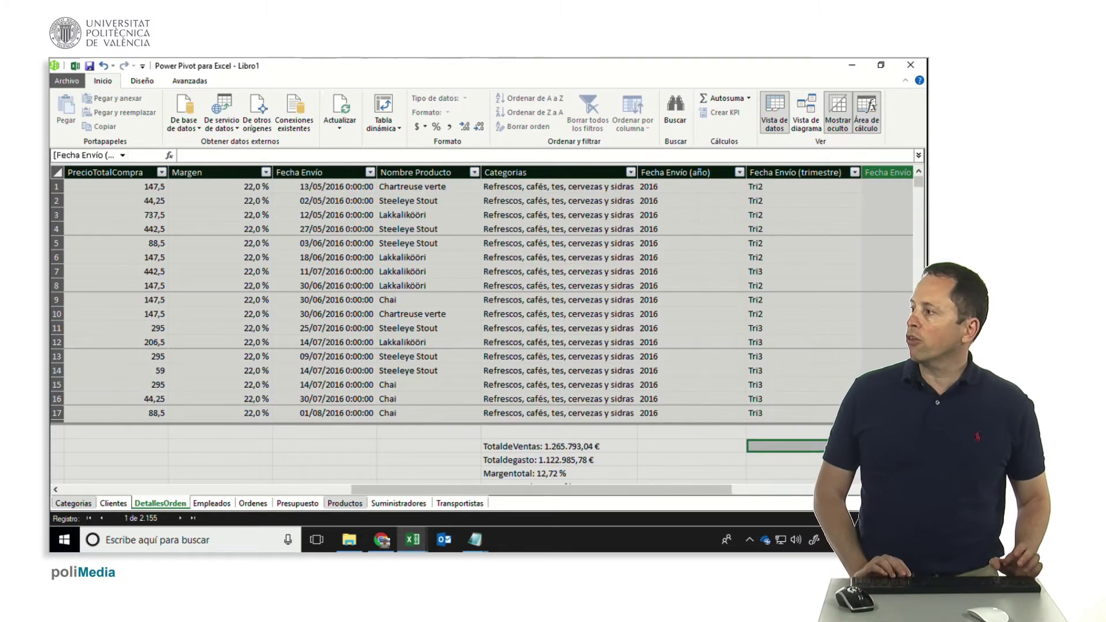
pyautogui.press('Left')
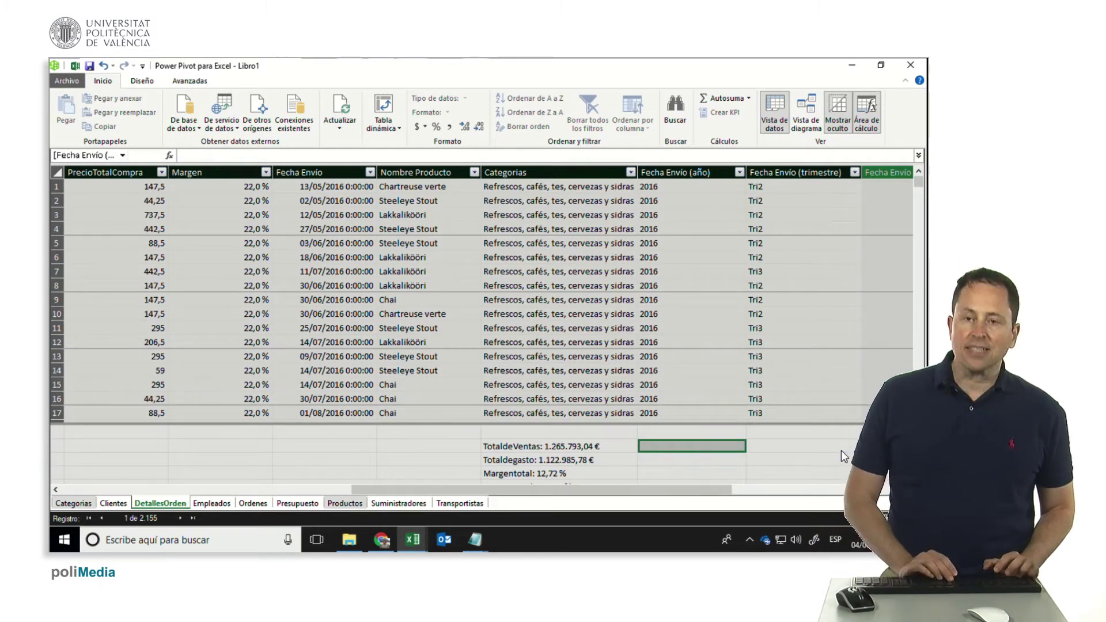
pyautogui.write('T')
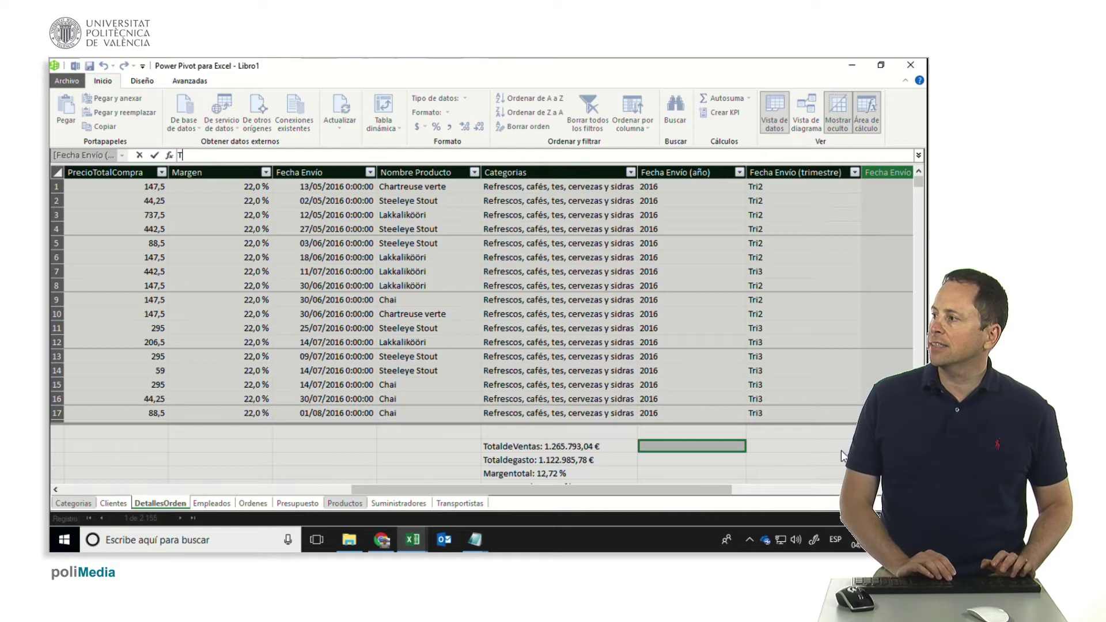
pyautogui.press('BackSpace')
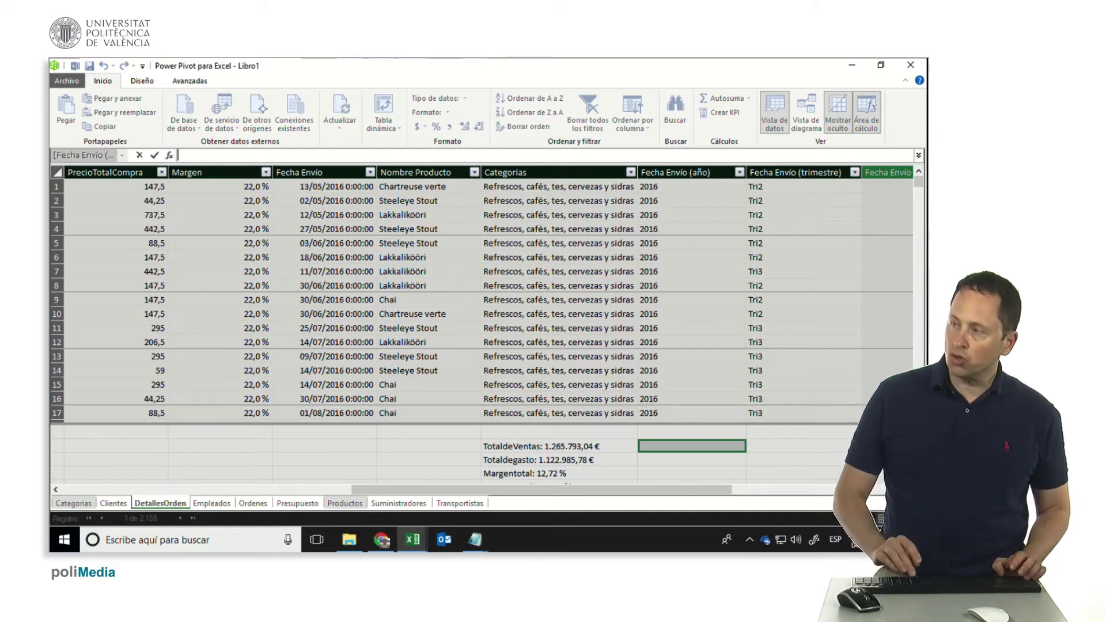
pyautogui.press('super+Tab')
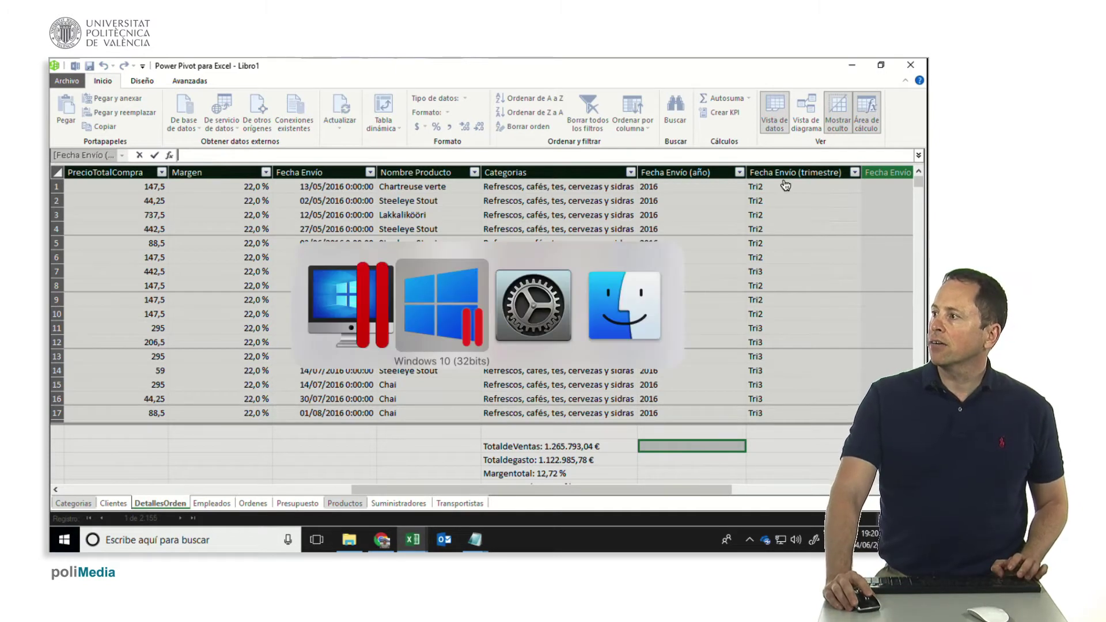
pyautogui.press('super+Tab')
pyautogui.press('super+Tab')
pyautogui.press('super+Tab')
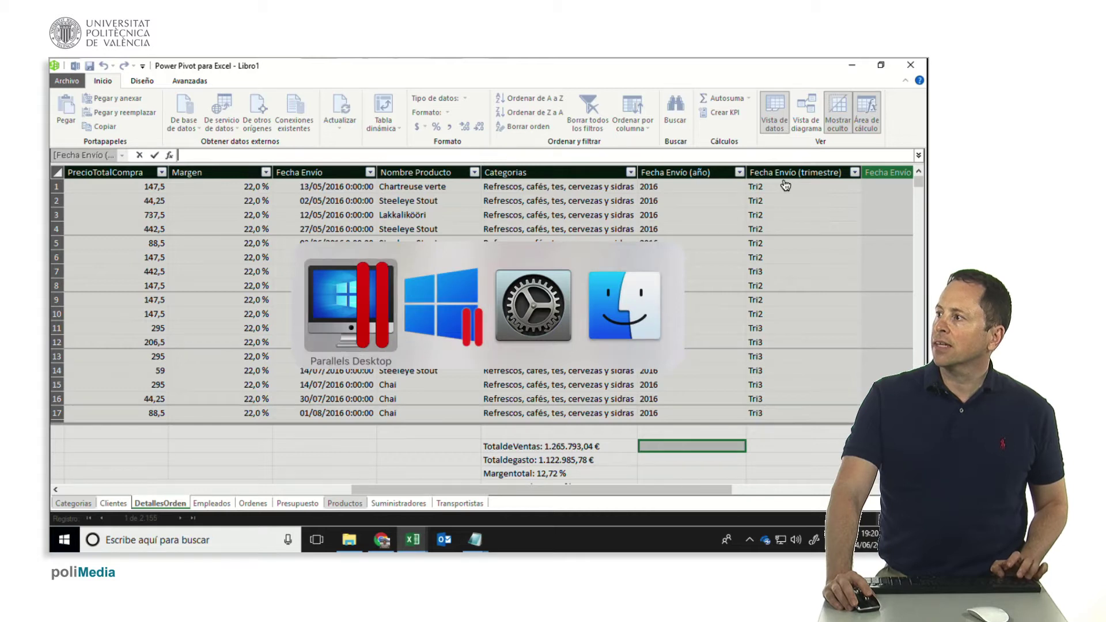
# - Copy the TotaldeVentas2 formula from formulasDAXagregado.txt in Notepad and return to Power Pivot
pyautogui.hotkey('alt', 'Tab')
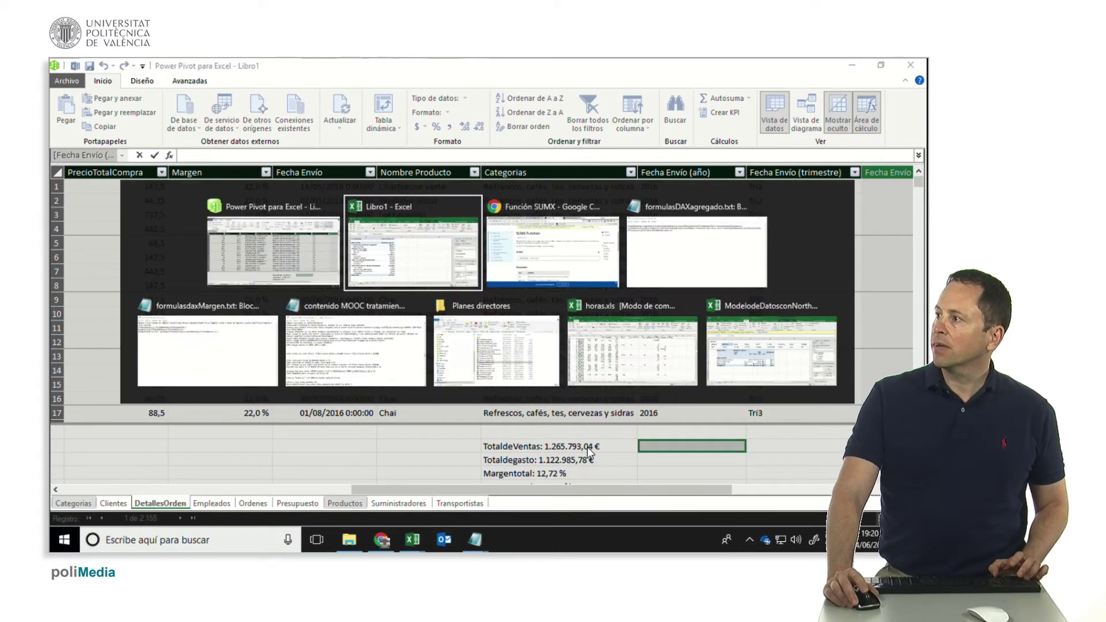
pyautogui.hotkey('alt', 'Tab')
pyautogui.hotkey('alt', 'Tab')
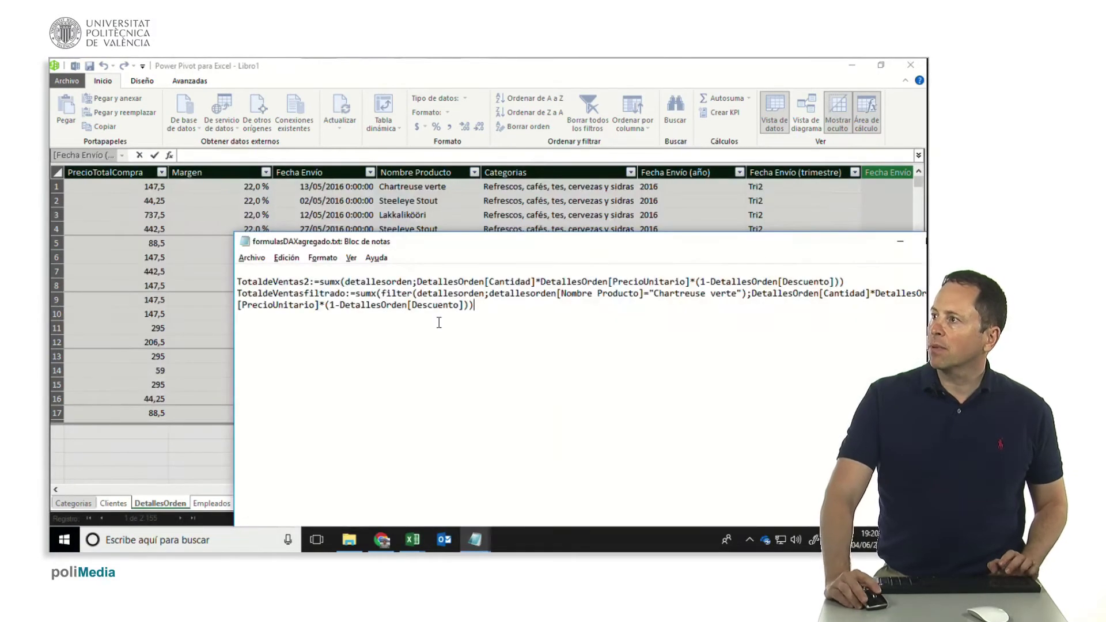
pyautogui.click(242, 282)
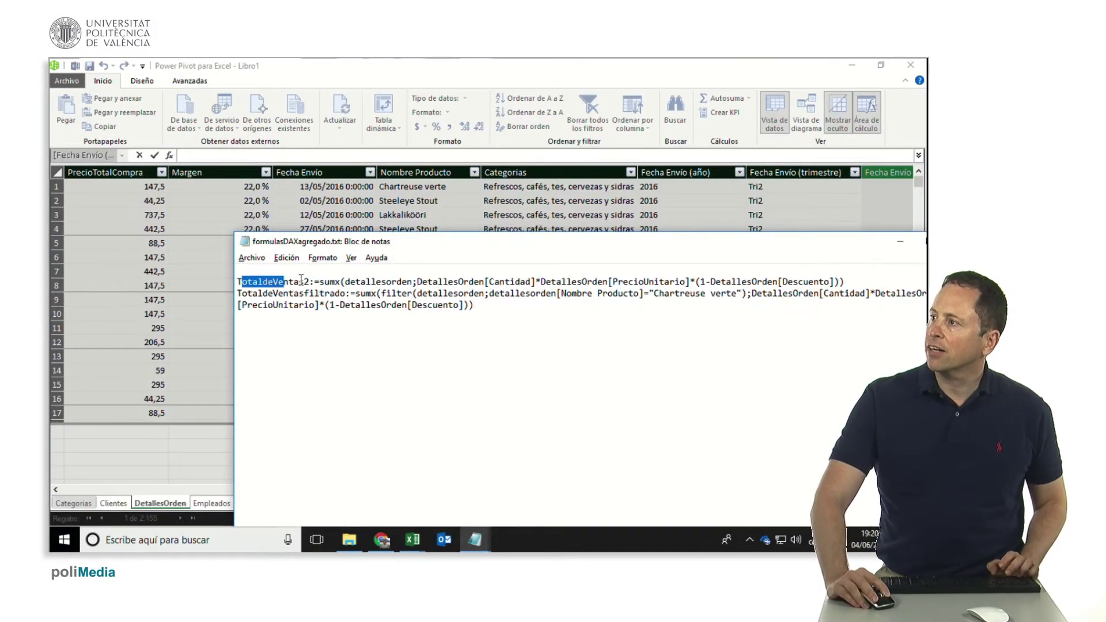
pyautogui.hotkey('shift', 'Right')
pyautogui.hotkey('shift', 'Right')
pyautogui.hotkey('shift', 'Right')
pyautogui.moveTo(238, 281)
pyautogui.mouseDown()
pyautogui.moveTo(545, 300)
pyautogui.moveTo(909, 276)
pyautogui.mouseUp()
pyautogui.hotkey('ctrl', 'c')
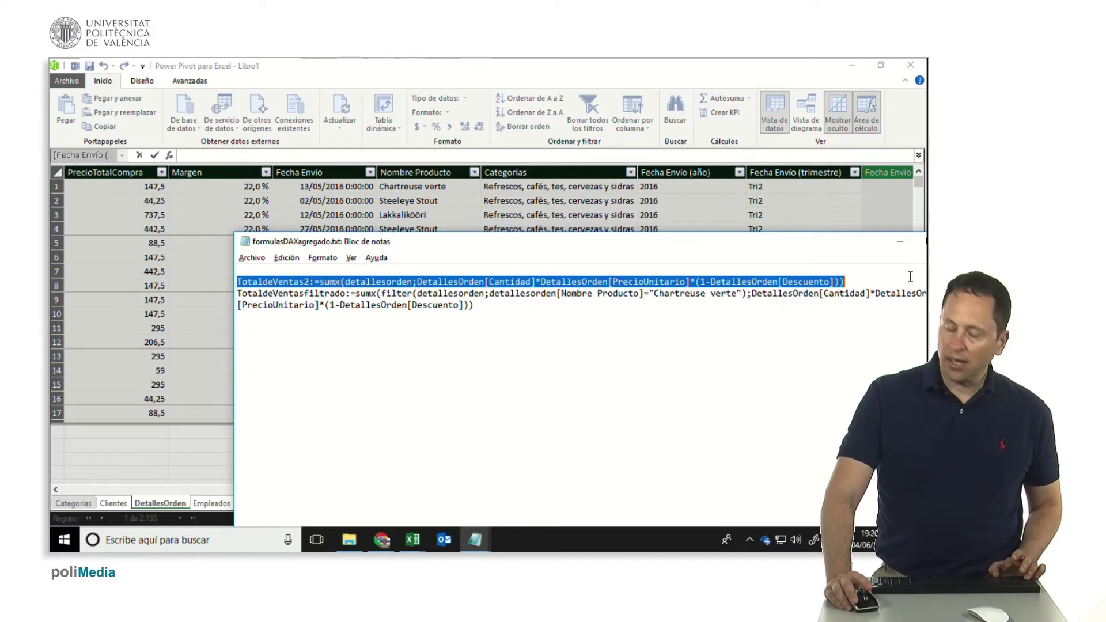
pyautogui.hotkey('alt', 'Tab')
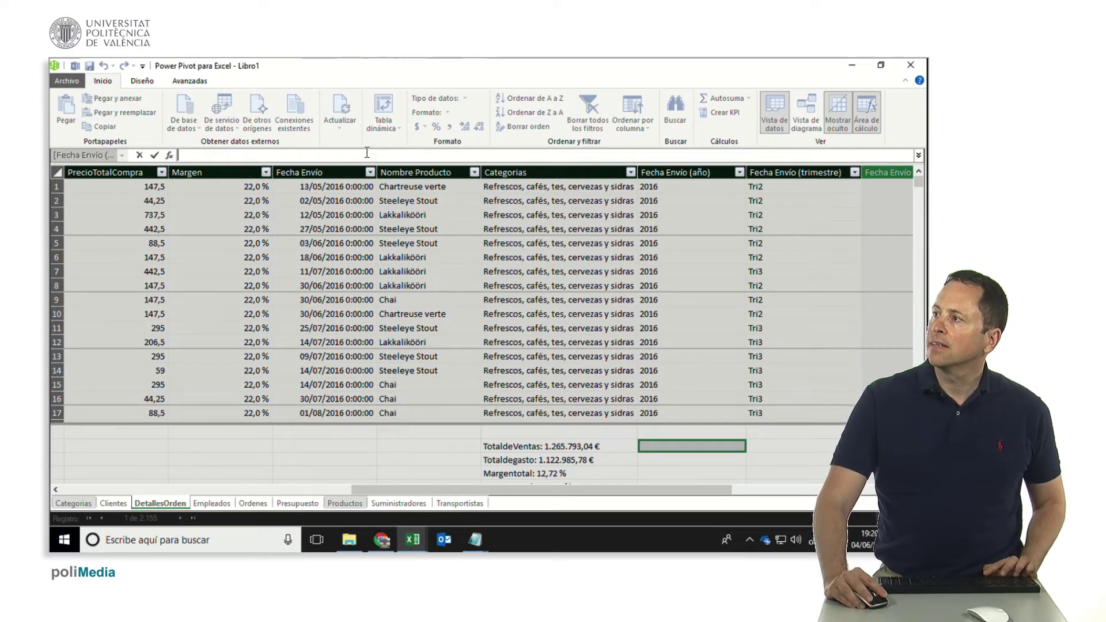
# - Paste the TotaldeVentas2 SUMX formula as a new measure and bring up the SUMX documentation
pyautogui.hotkey('ctrl', 'v')
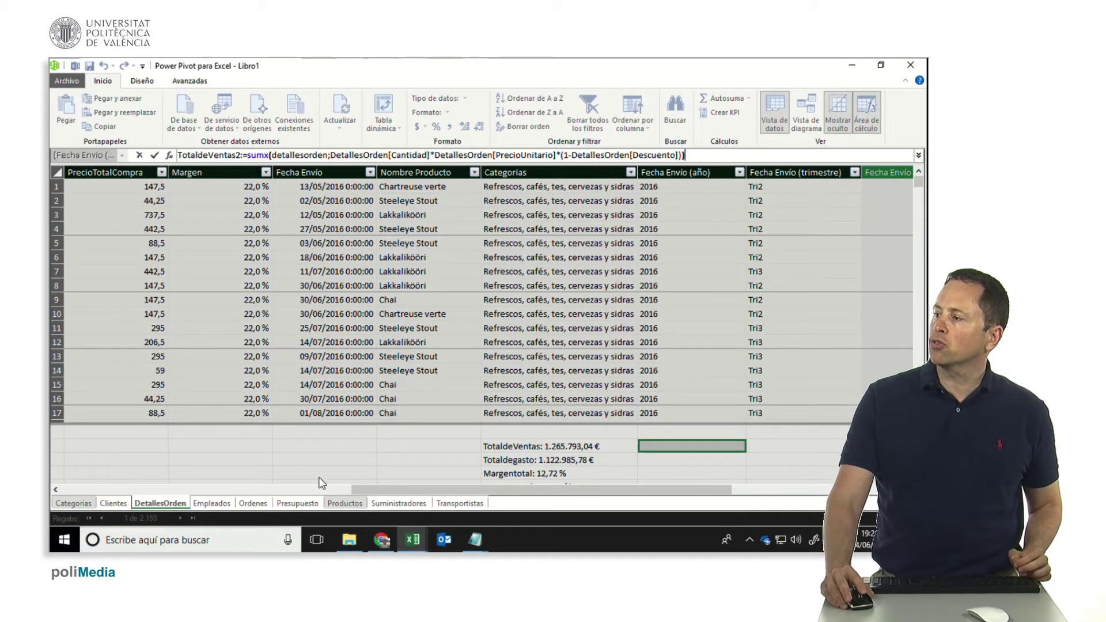
pyautogui.click(382, 539)
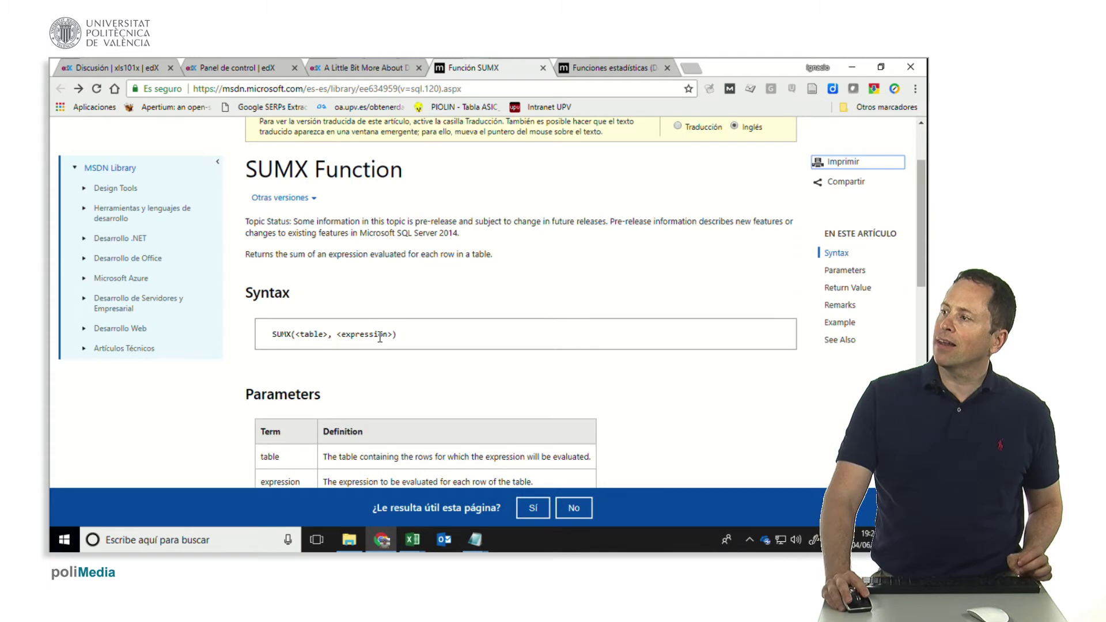
# - Browse the DAX statistical functions article on MSDN, then return to Power Pivot
pyautogui.click(635, 72)
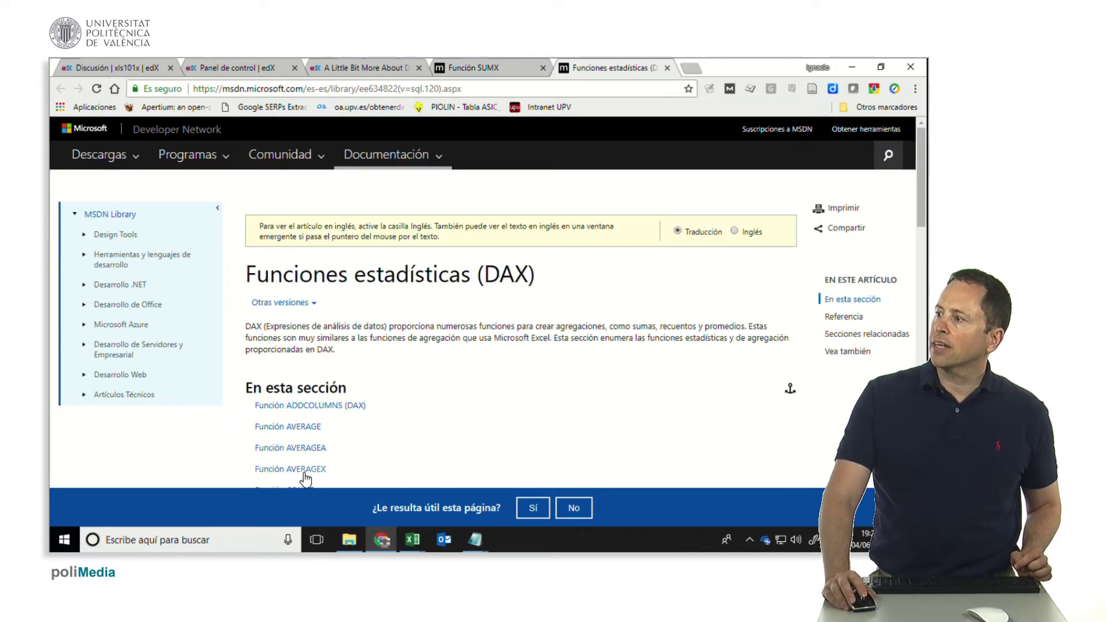
pyautogui.scroll(-1, 306, 478)
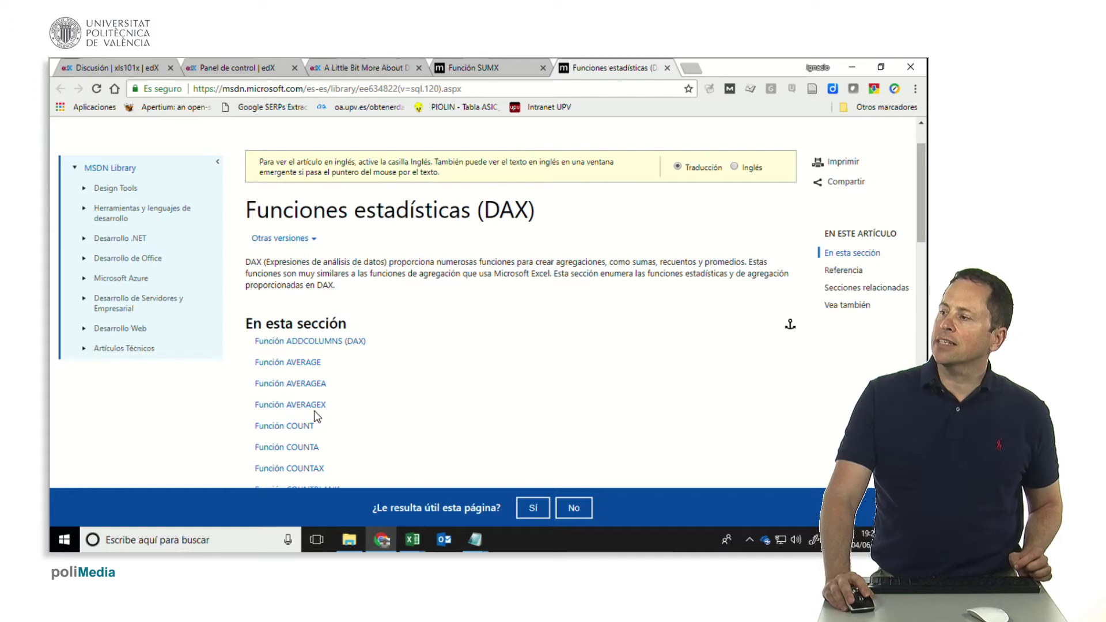
pyautogui.scroll(-1, 302, 455)
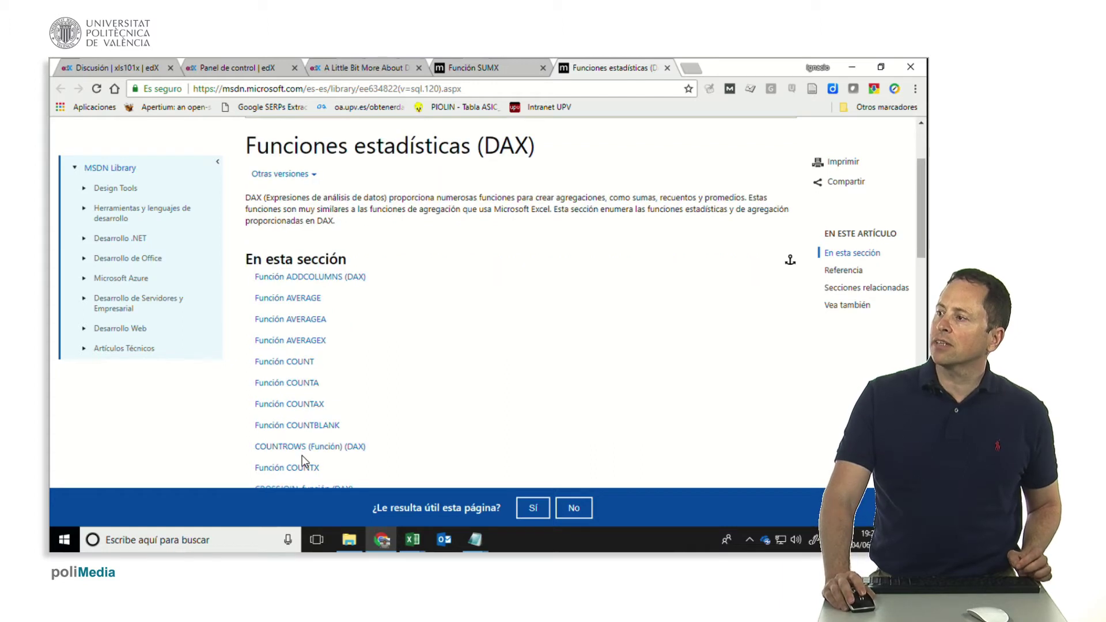
pyautogui.scroll(-1, 300, 455)
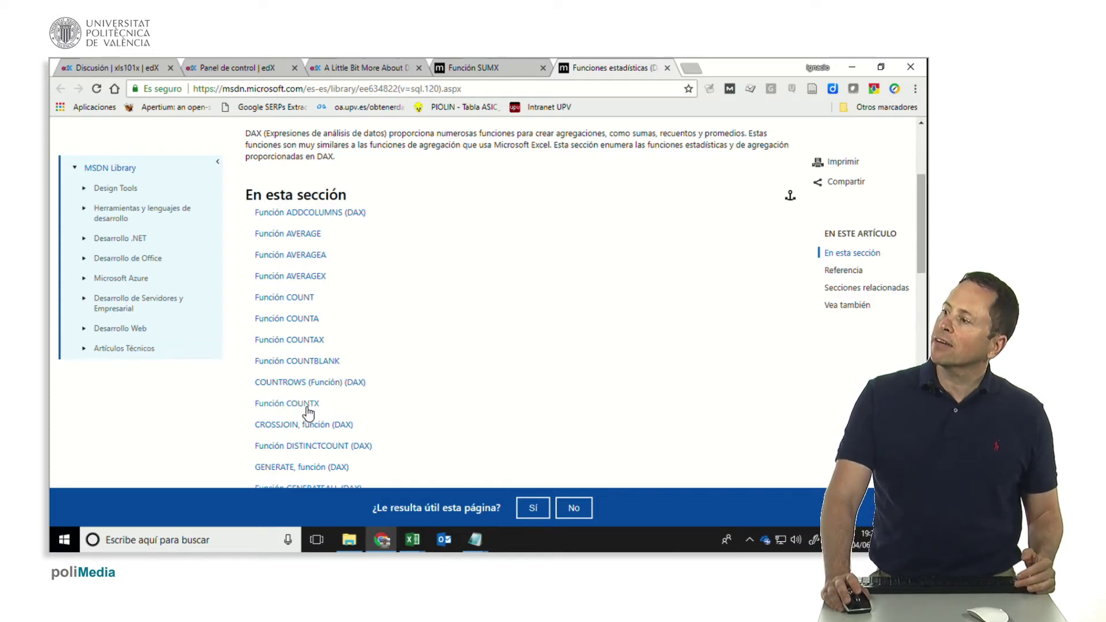
pyautogui.scroll(-2, 310, 399)
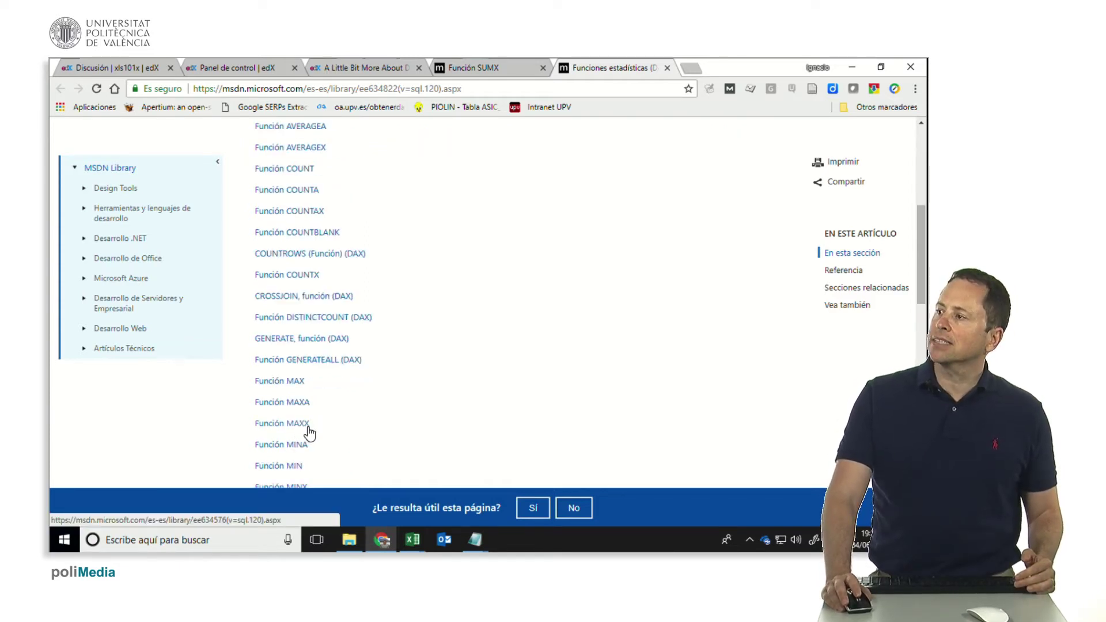
pyautogui.scroll(-1, 301, 428)
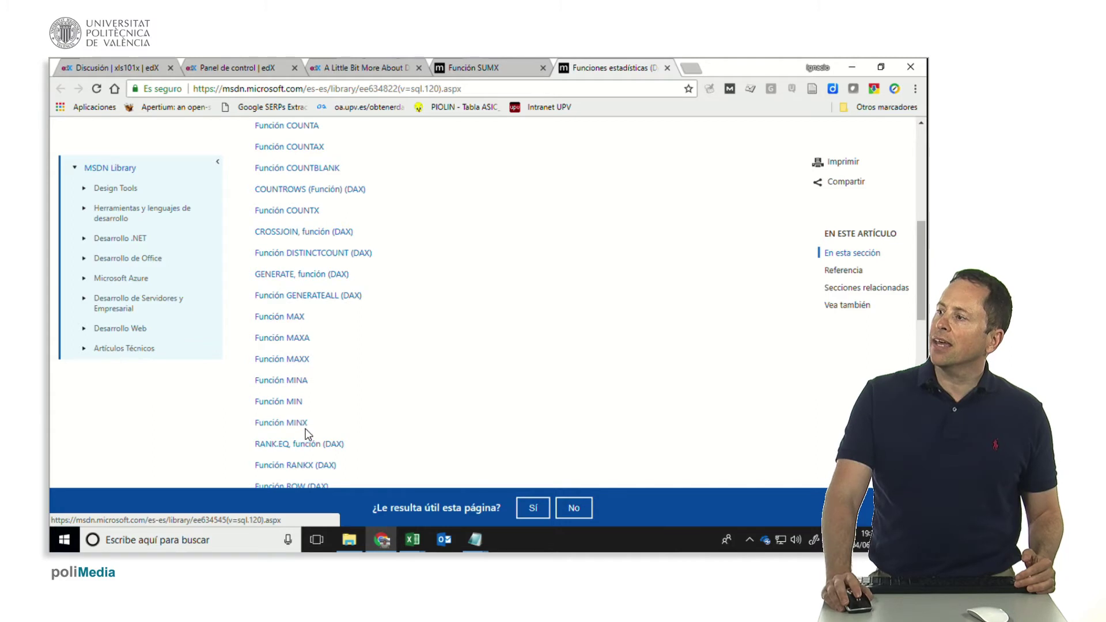
pyautogui.scroll(-1, 306, 433)
pyautogui.scroll(-1, 307, 433)
pyautogui.scroll(-1, 307, 433)
pyautogui.scroll(2, 306, 433)
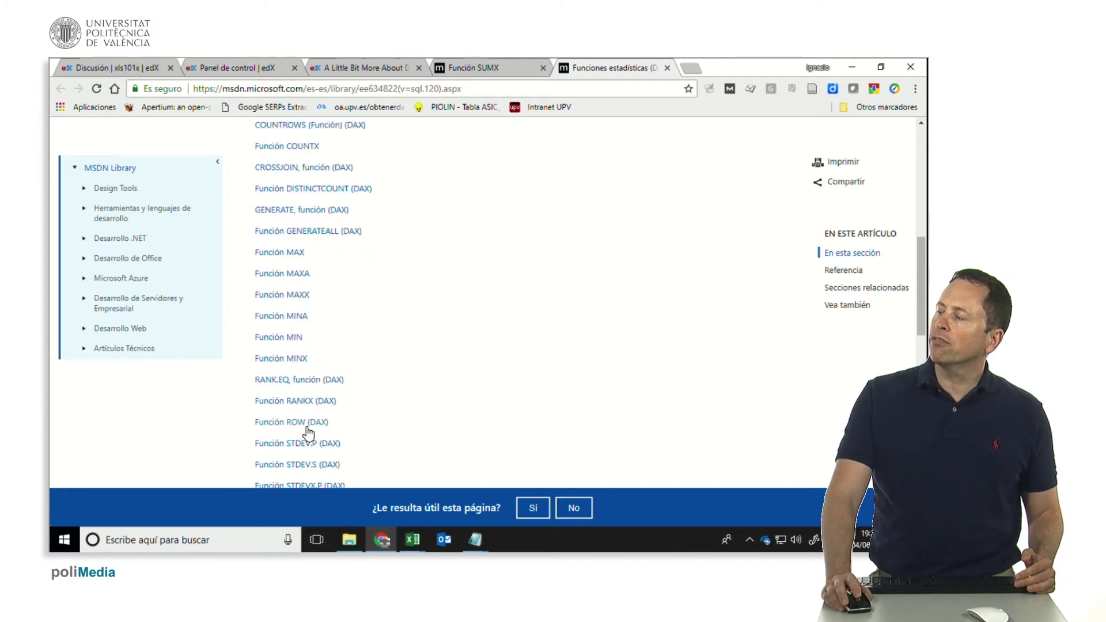
pyautogui.hotkey('alt', 'Tab')
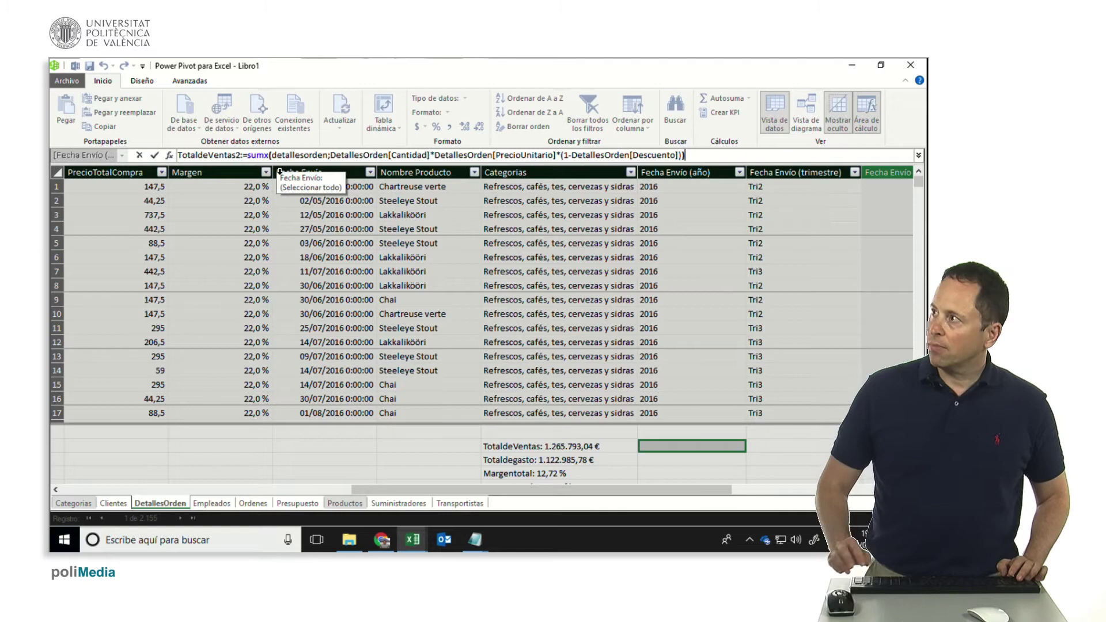
# - Commit the TotaldeVentas2 measure with currency format, then switch to the Excel workbook
pyautogui.press('Return')
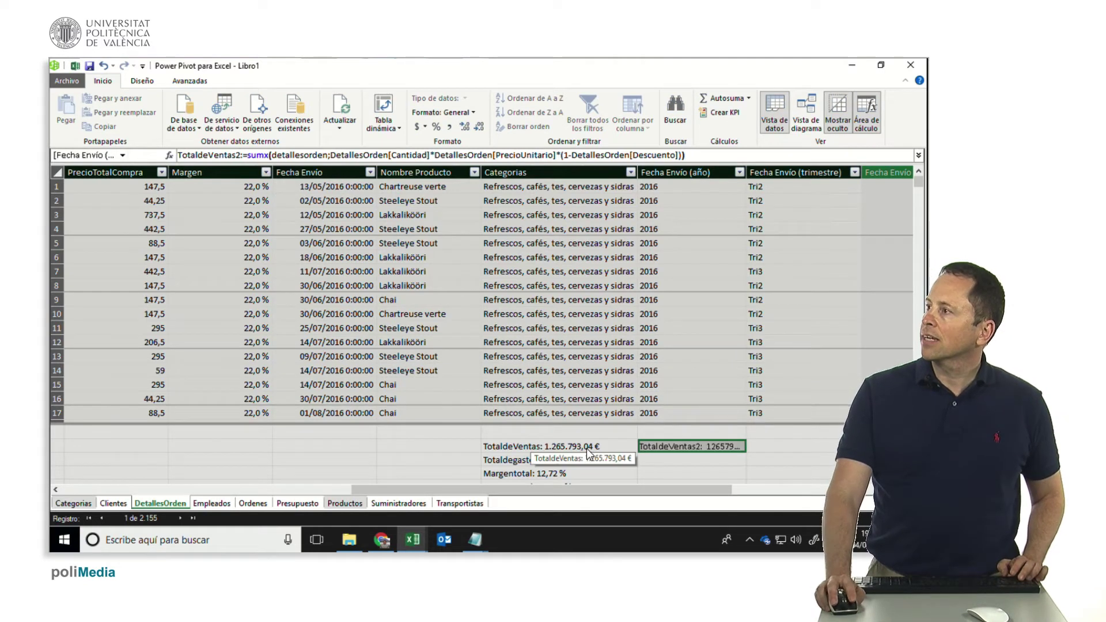
pyautogui.click(425, 126)
pyautogui.click(435, 143)
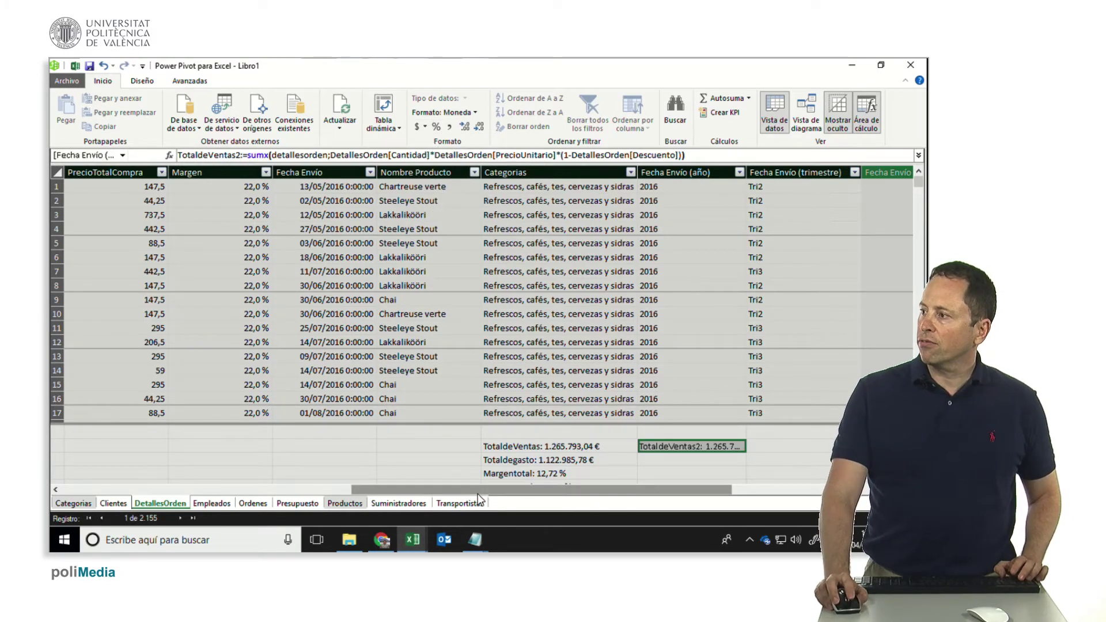
pyautogui.press('super+Tab')
pyautogui.press('super+Tab')
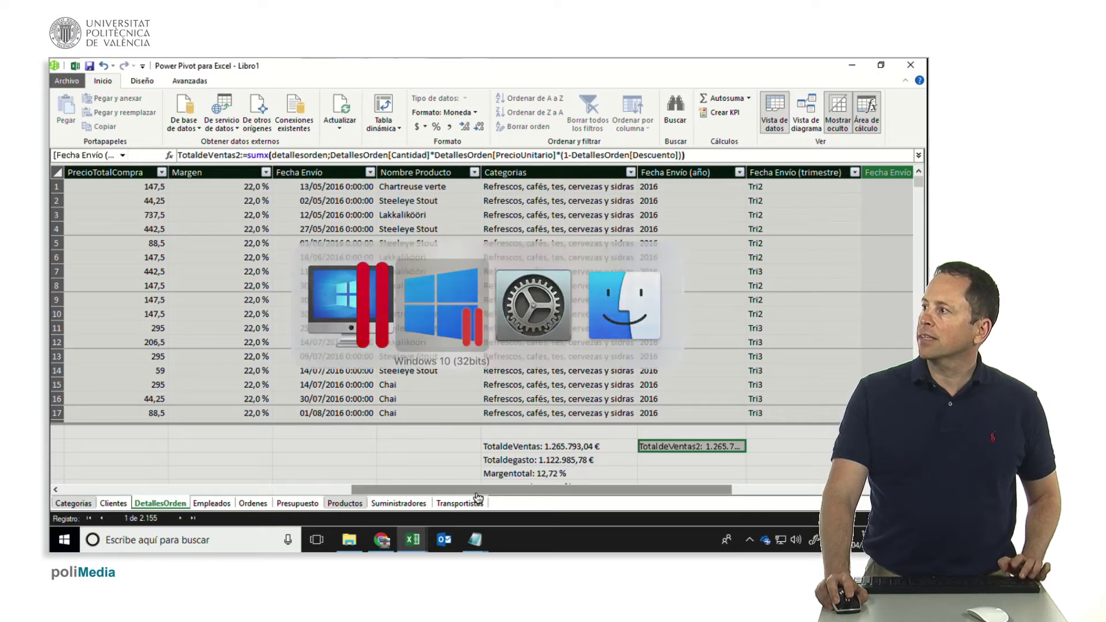
pyautogui.hotkey('alt', 'Tab')
pyautogui.hotkey('alt', 'Tab')
pyautogui.hotkey('alt', 'Tab')
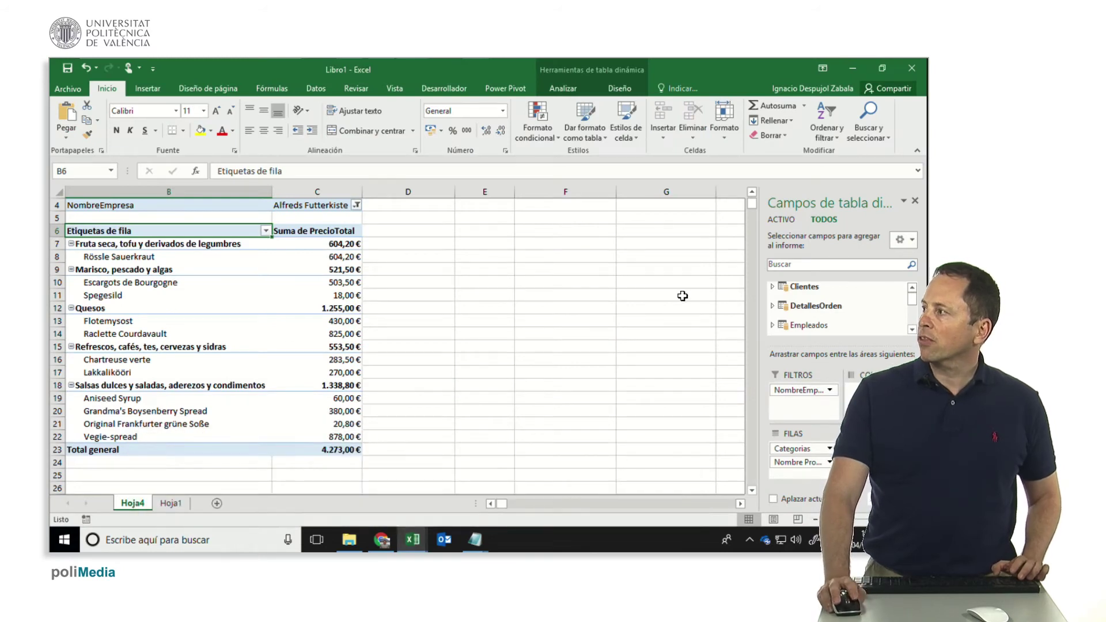
# - Add the TotaldeVentas2 measure to the pivot values, matching Suma de PrecioTotal at 4.273,00 €
pyautogui.click(773, 306)
pyautogui.scroll(-3, 807, 302)
pyautogui.scroll(-2, 807, 303)
pyautogui.scroll(-2, 807, 303)
pyautogui.click(808, 303)
pyautogui.scroll(-3, 823, 296)
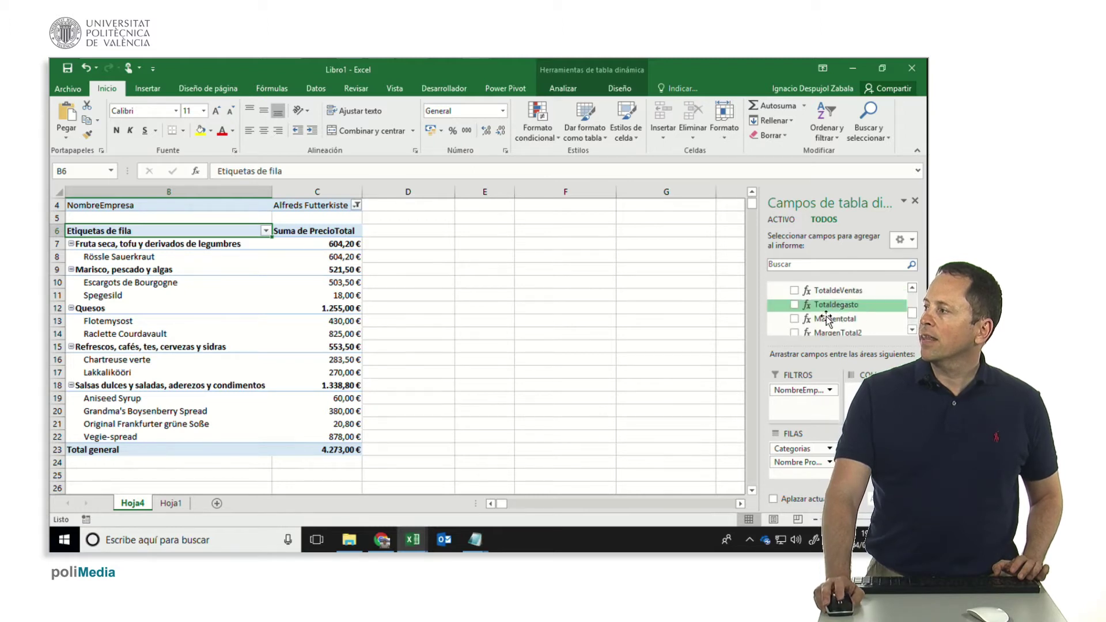
pyautogui.scroll(-2, 827, 319)
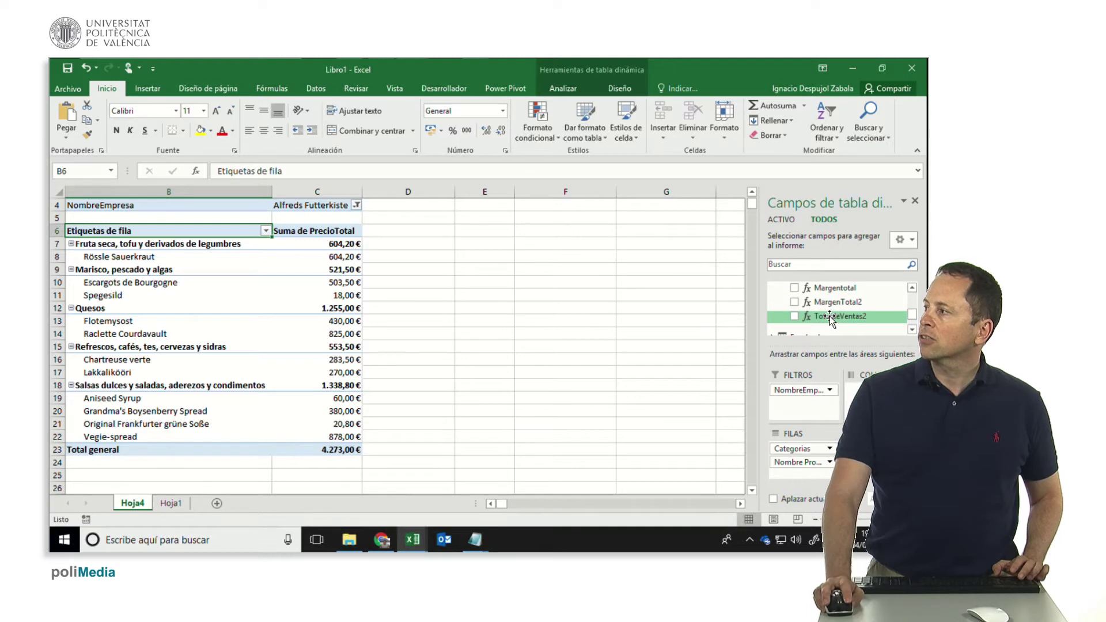
pyautogui.moveTo(829, 317); pyautogui.dragTo(830, 448)
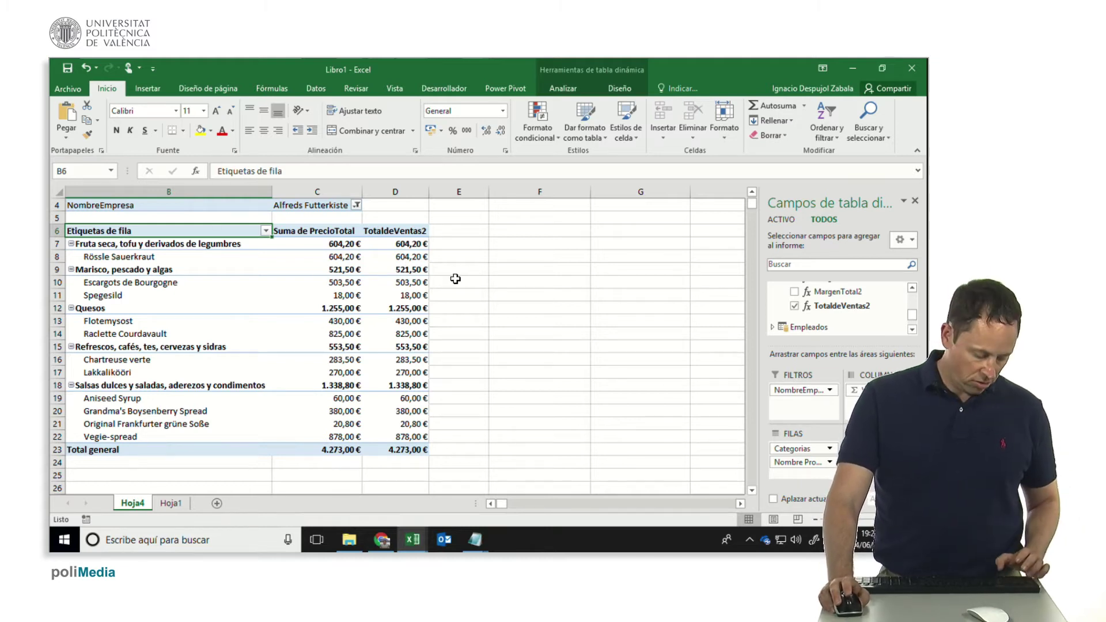
pyautogui.hotkey('alt', 'Tab')
pyautogui.hotkey('alt', 'Tab')
pyautogui.hotkey('alt', 'Tab')
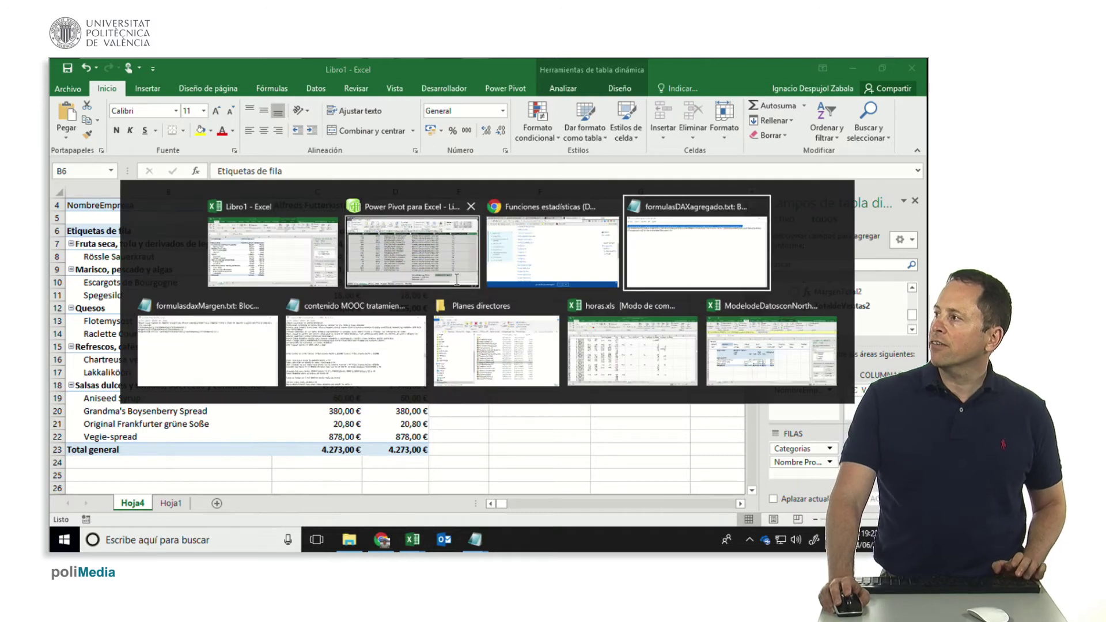
# - Select the full TotaldeVentasfiltrado formula filtering to Chartreuse verte in Notepad
pyautogui.click(324, 304)
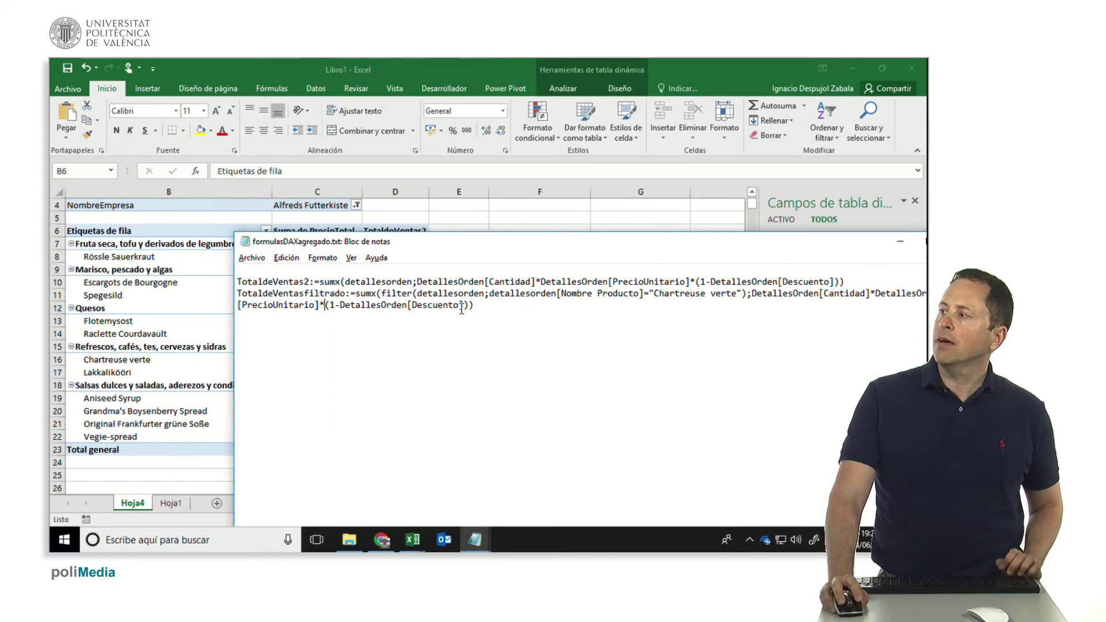
pyautogui.moveTo(454, 308); pyautogui.dragTo(209, 294)
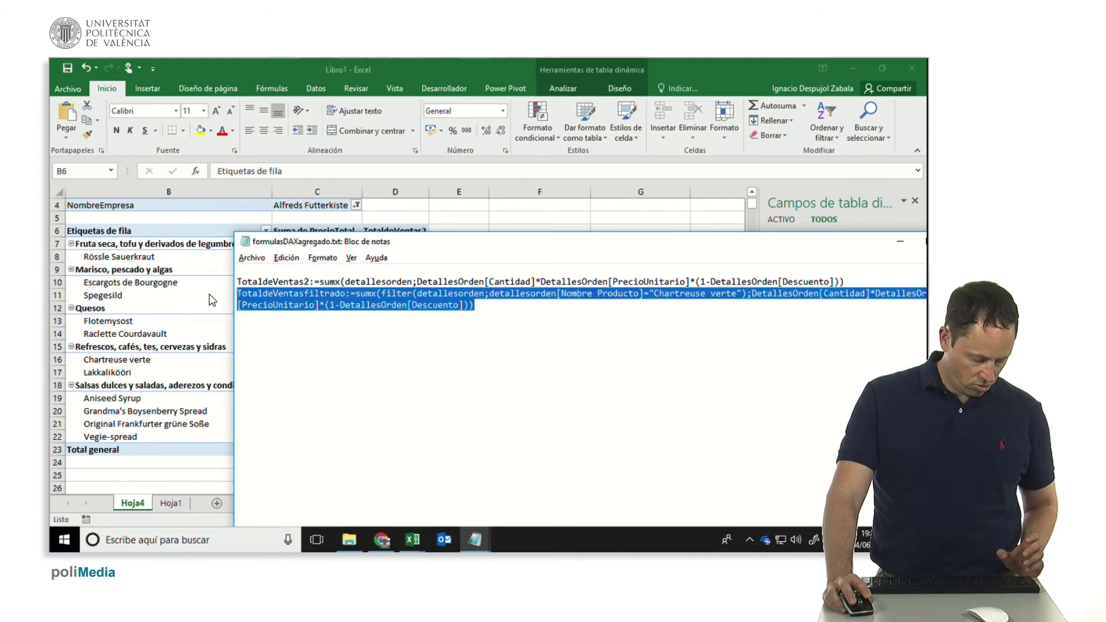
# - Create the TotaldeVentasfiltrado measure below TotaldeVentas2 from the copied formula, formatted as currency
pyautogui.hotkey('alt', 'Tab')
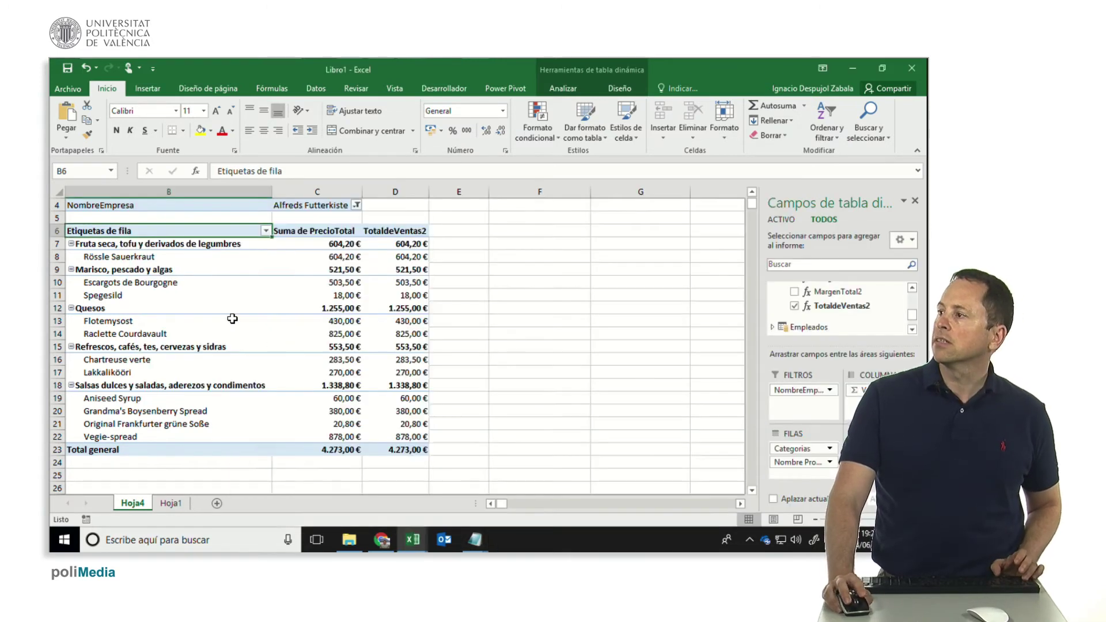
pyautogui.hotkey('alt', 'Tab')
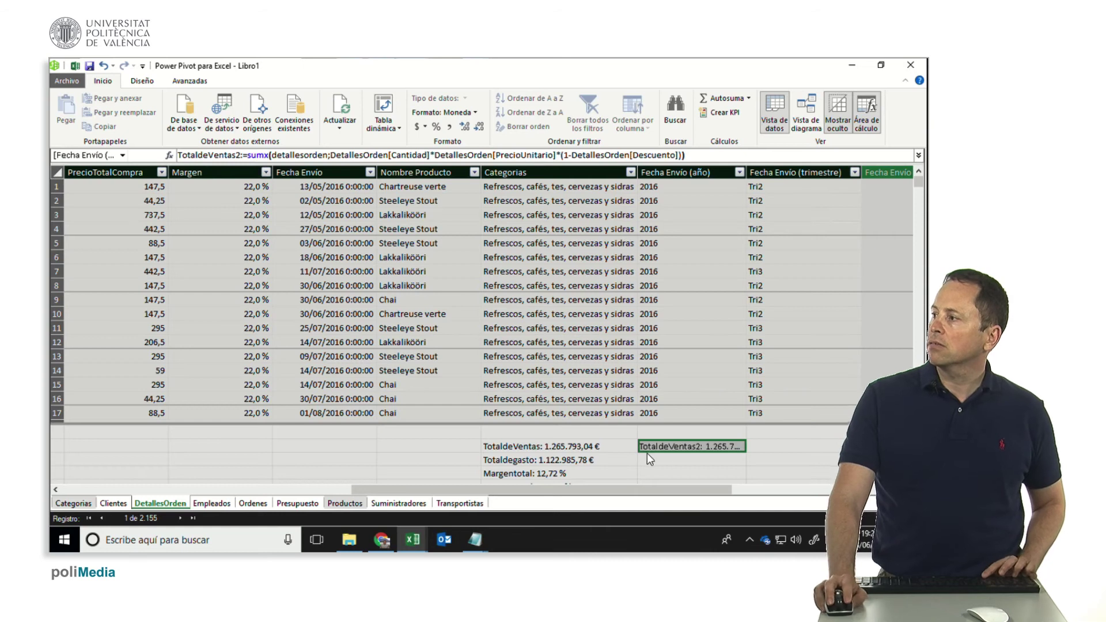
pyautogui.click(662, 459)
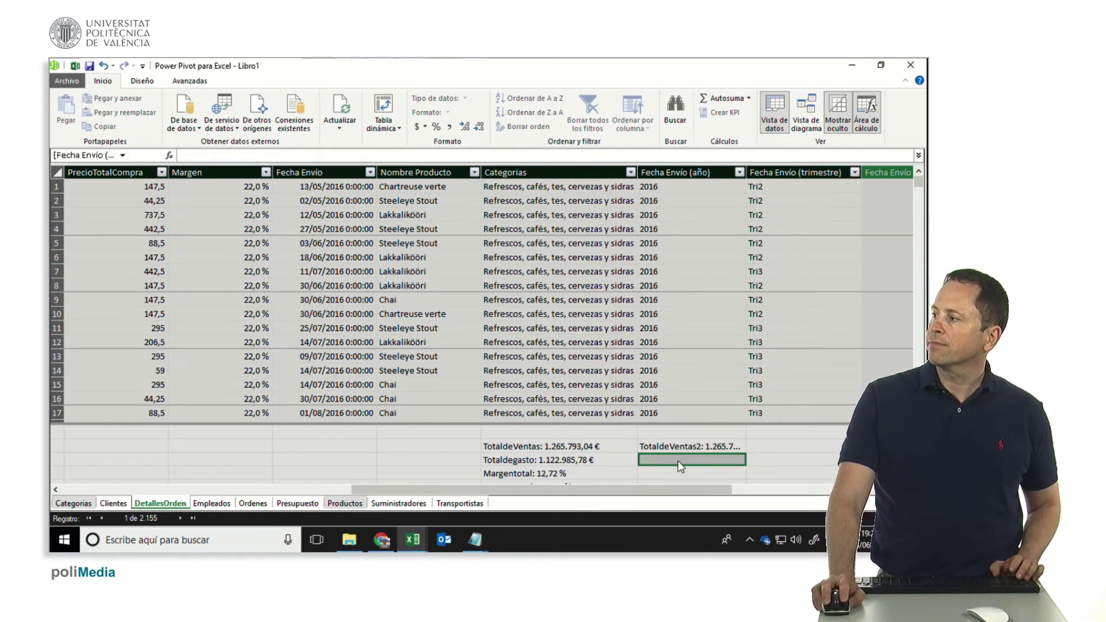
pyautogui.click(390, 155)
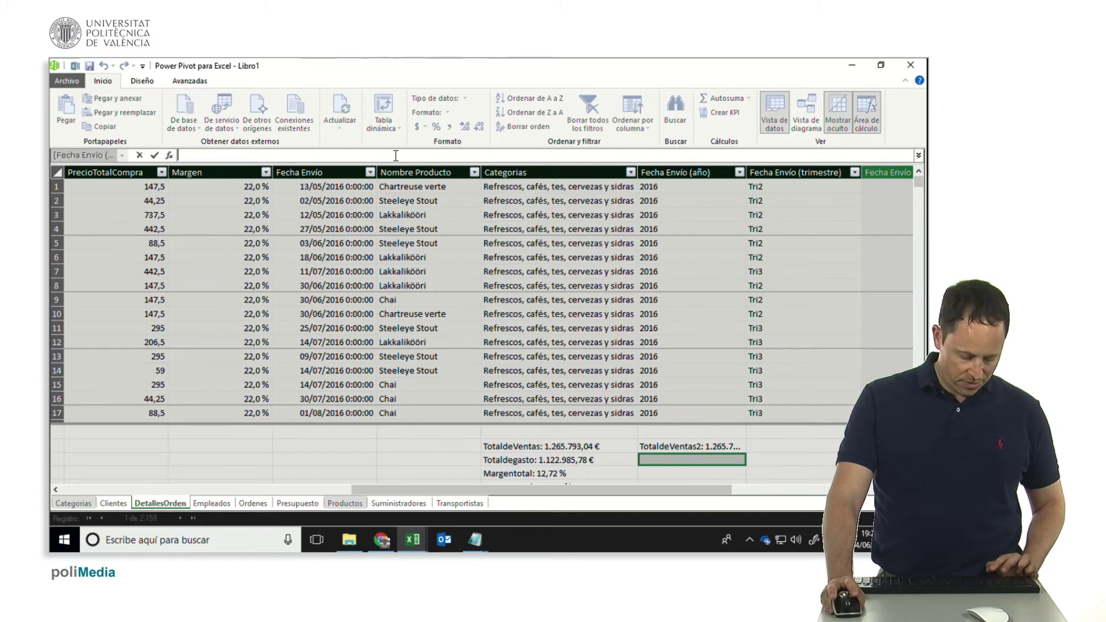
pyautogui.hotkey('ctrl', 'v')
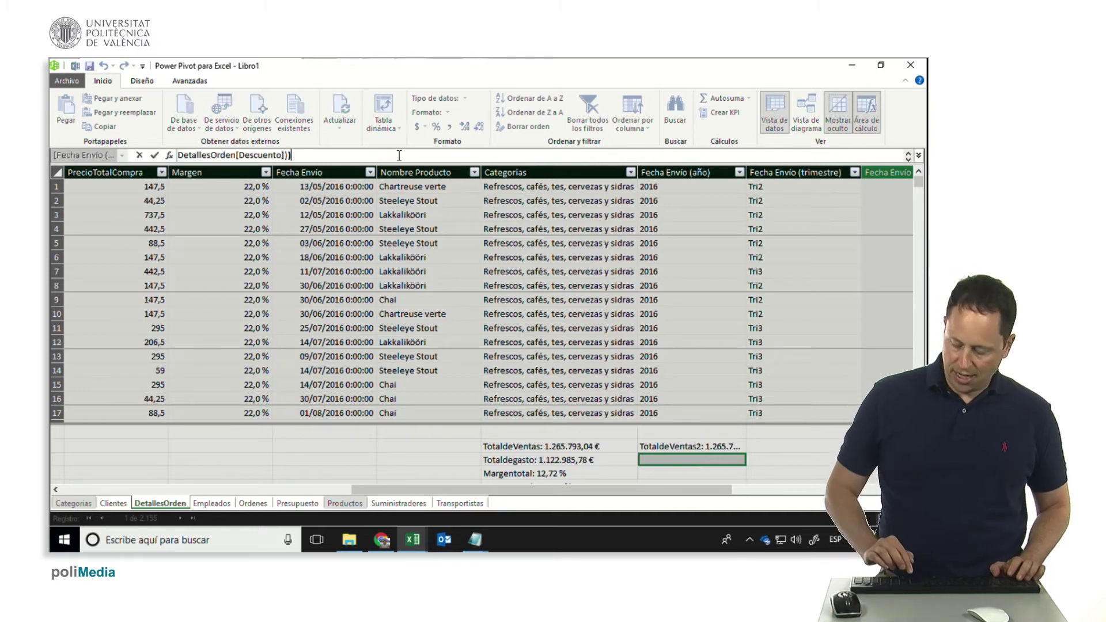
pyautogui.press('Return')
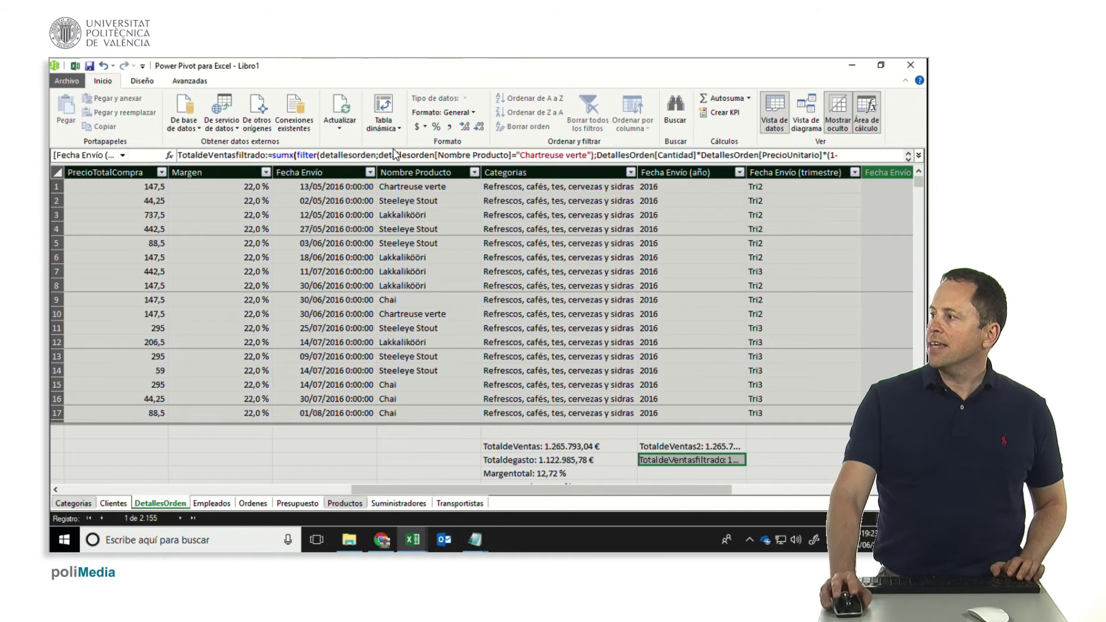
pyautogui.click(425, 127)
pyautogui.click(425, 140)
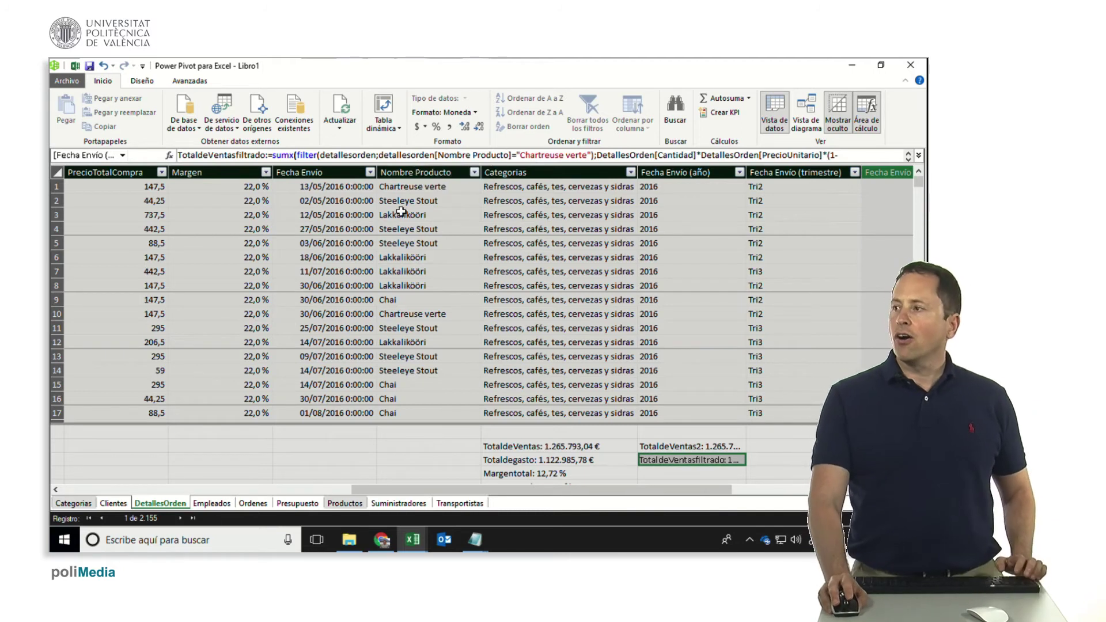
pyautogui.hotkey('alt', 'Tab')
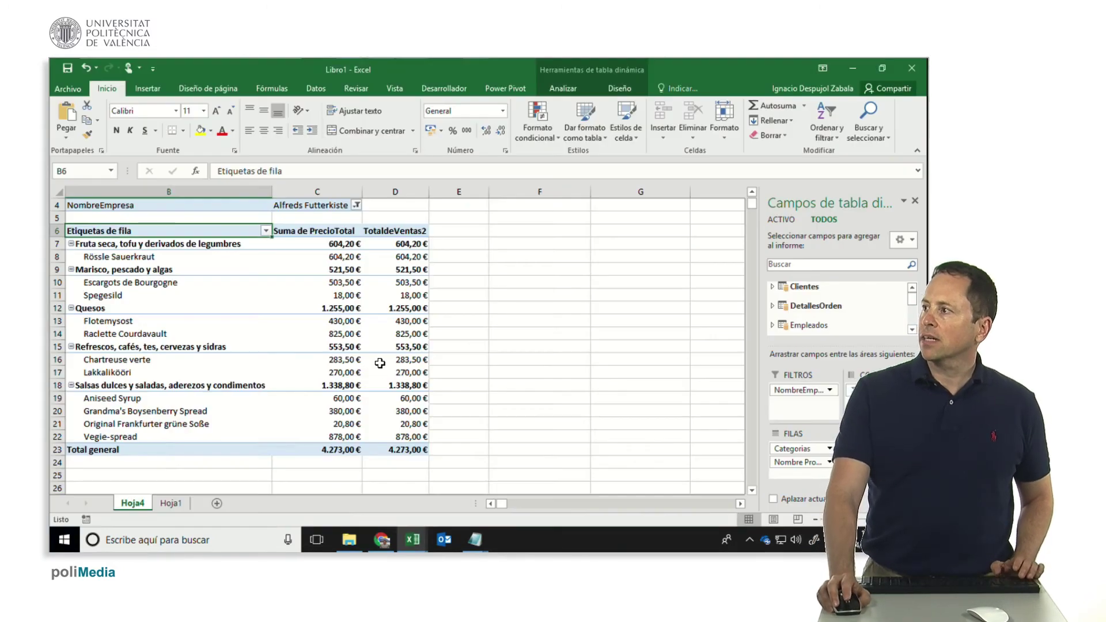
# - Add TotaldeVentasfiltrado to the pivot values, showing 283,50 € only for Chartreuse verte
pyautogui.click(806, 306)
pyautogui.scroll(-2, 829, 320)
pyautogui.scroll(-2, 841, 321)
pyautogui.scroll(-3, 842, 321)
pyautogui.scroll(-3, 846, 325)
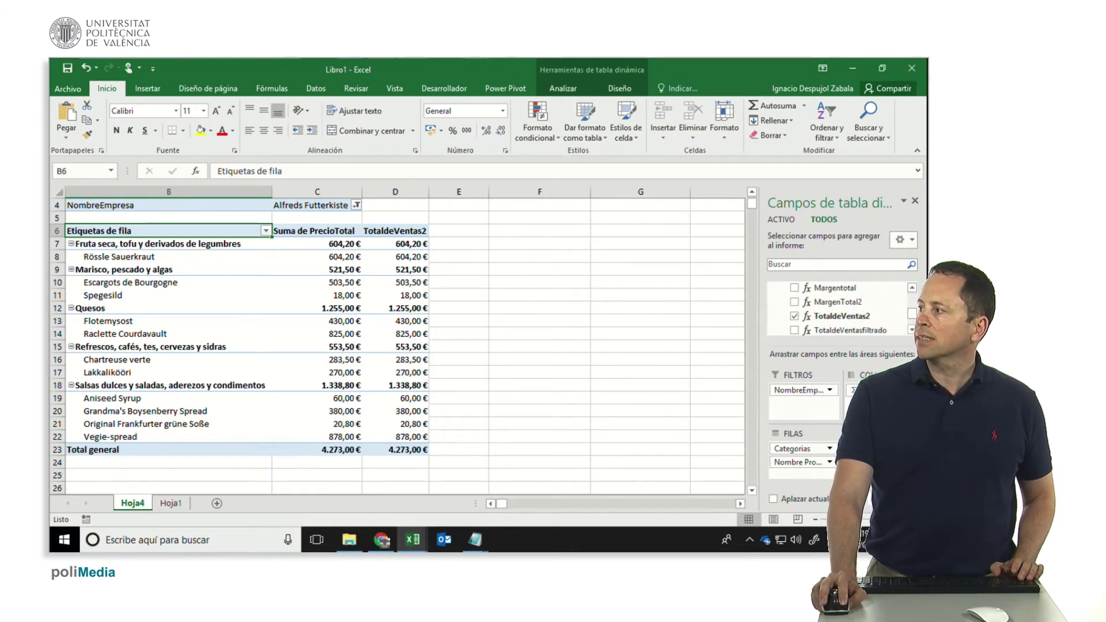
pyautogui.click(794, 330)
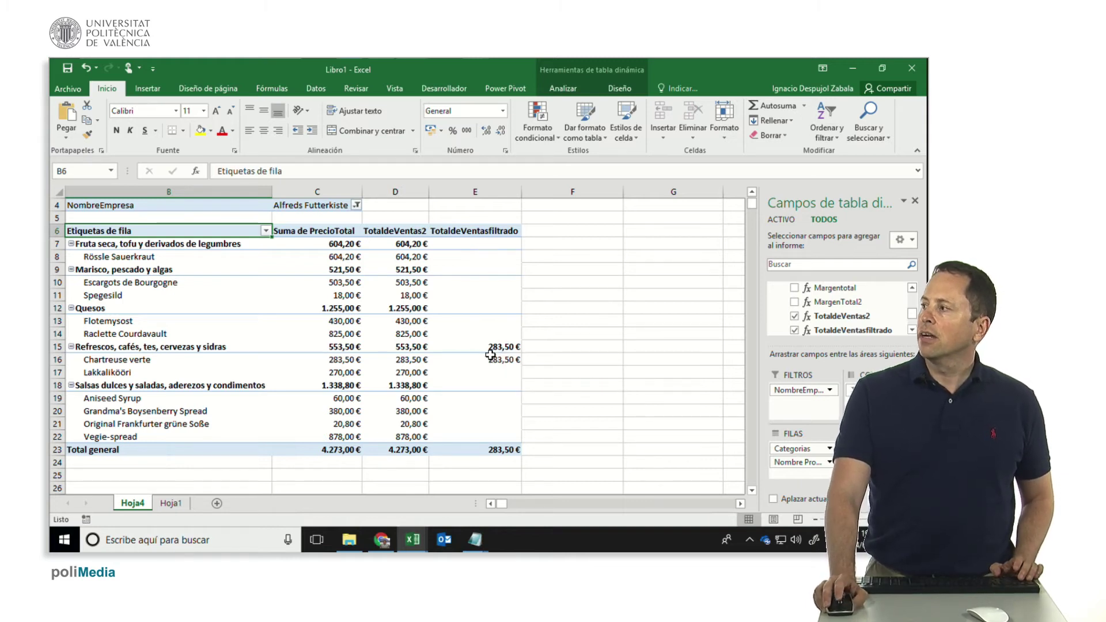
pyautogui.click(912, 287)
pyautogui.click(912, 287)
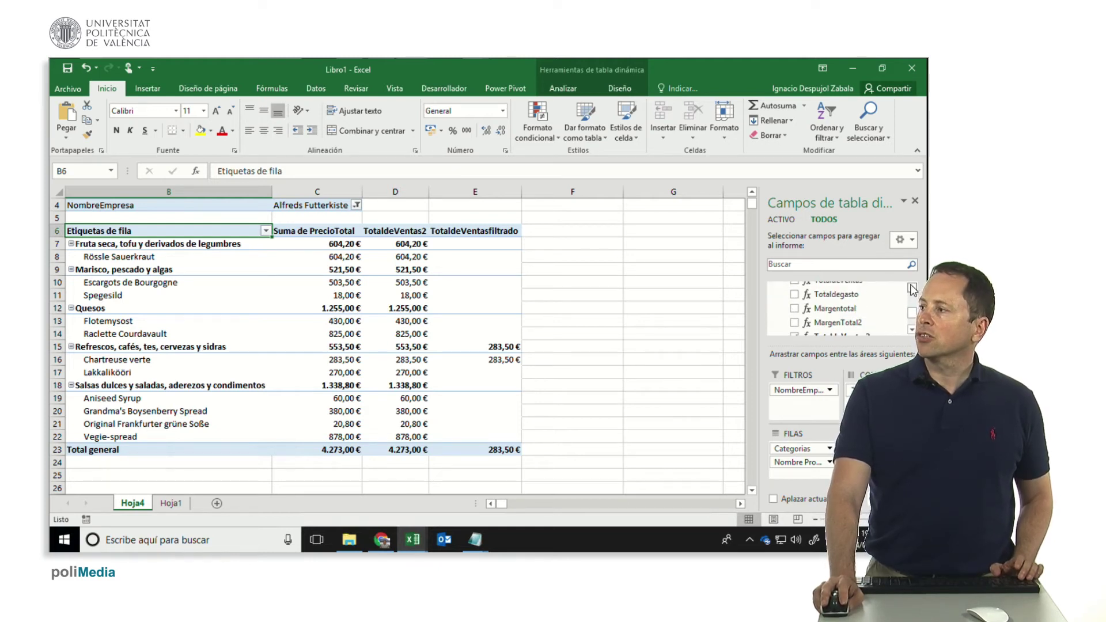
pyautogui.moveTo(837, 323); pyautogui.dragTo(781, 406)
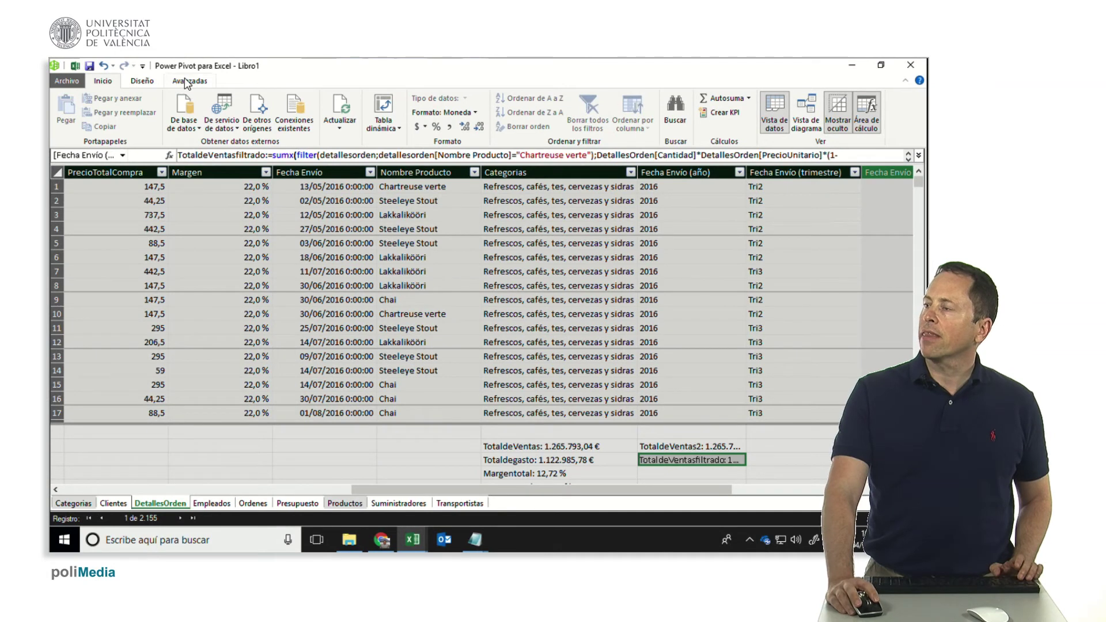
# - Enable showing implicit measures in Power Pivot's advanced options, then return to Excel
pyautogui.click(185, 80)
pyautogui.click(245, 119)
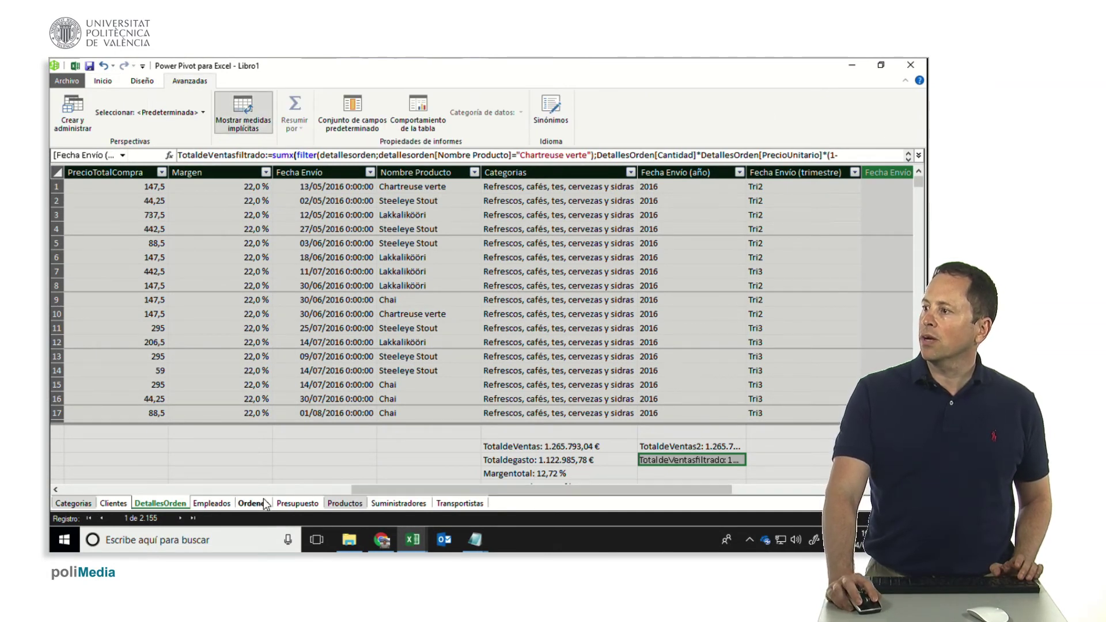
pyautogui.hotkey('alt', 'Tab')
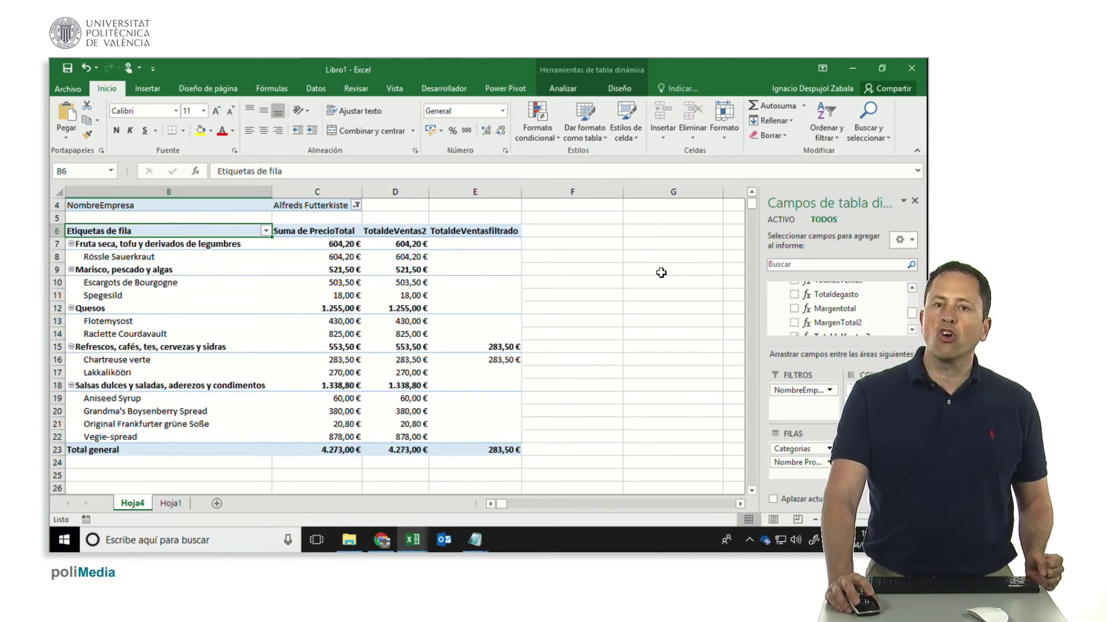
# - Add ProductoID to Valores as Suma de ProductoID (total 554) and open its field options
pyautogui.scroll(-1, 841, 311)
pyautogui.scroll(-1, 841, 311)
pyautogui.scroll(-1, 841, 311)
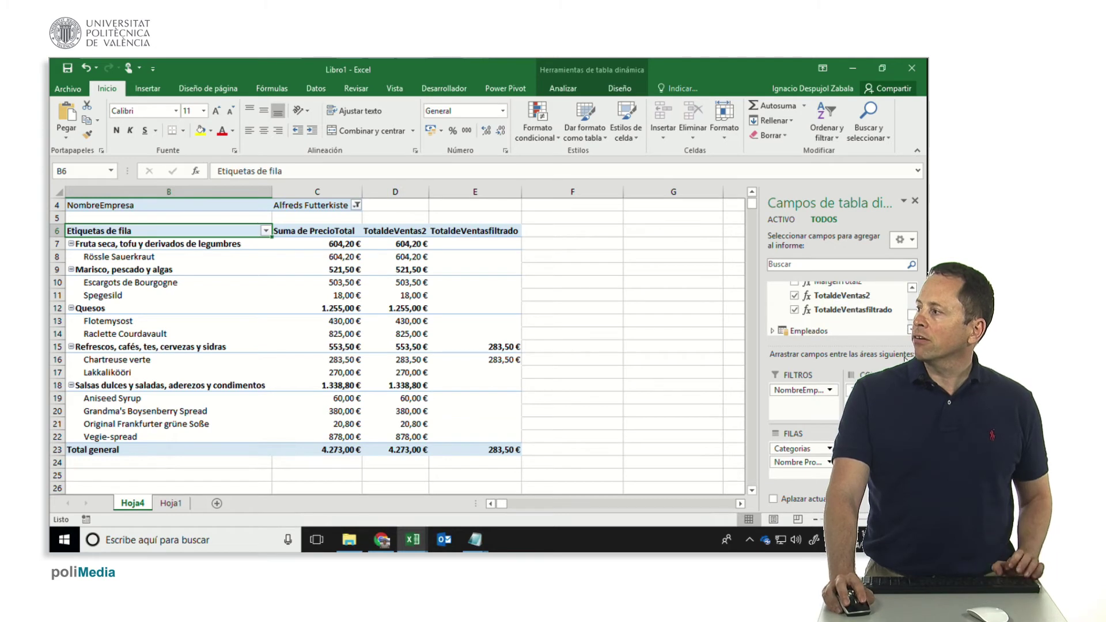
pyautogui.click(912, 288)
pyautogui.click(912, 288)
pyautogui.click(912, 288)
pyautogui.click(912, 288)
pyautogui.click(912, 288)
pyautogui.moveTo(821, 317); pyautogui.dragTo(838, 381)
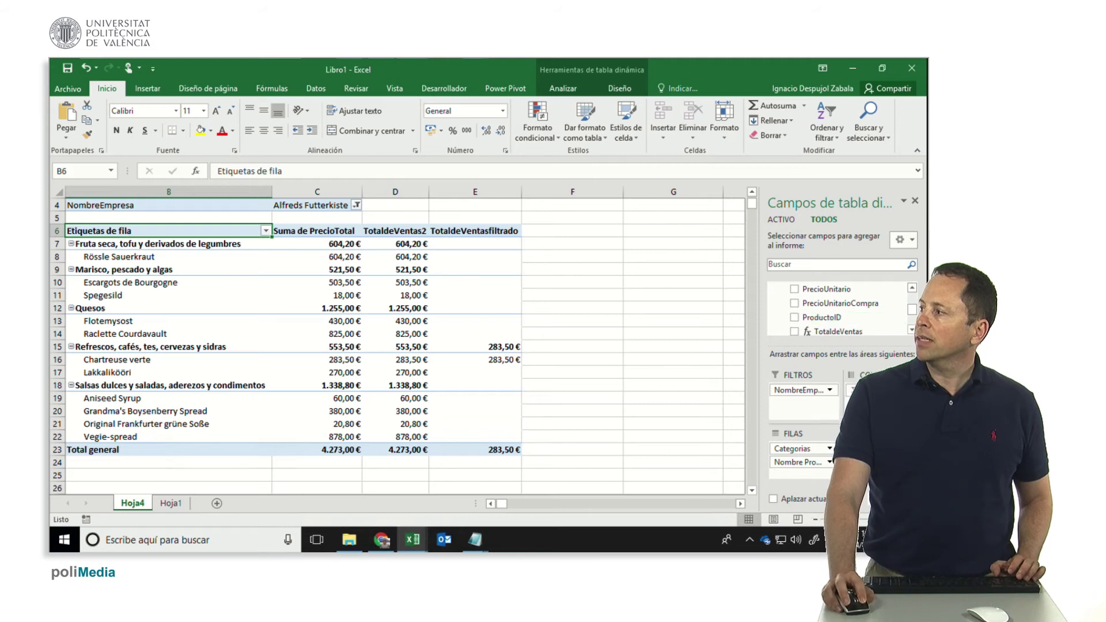
pyautogui.moveTo(838, 381); pyautogui.dragTo(881, 455)
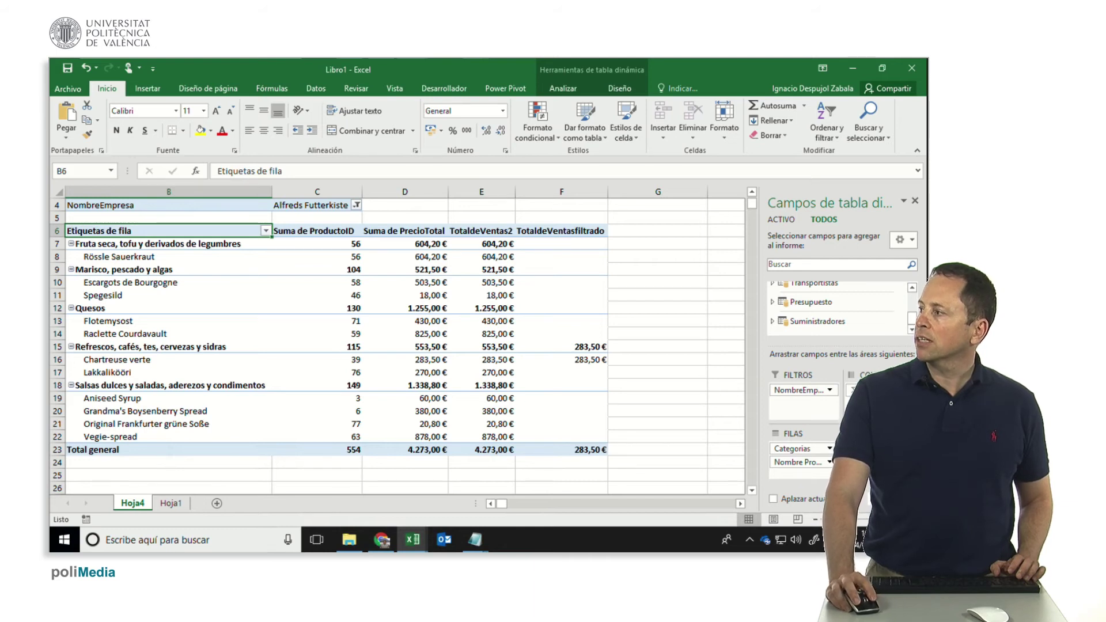
pyautogui.click(915, 448)
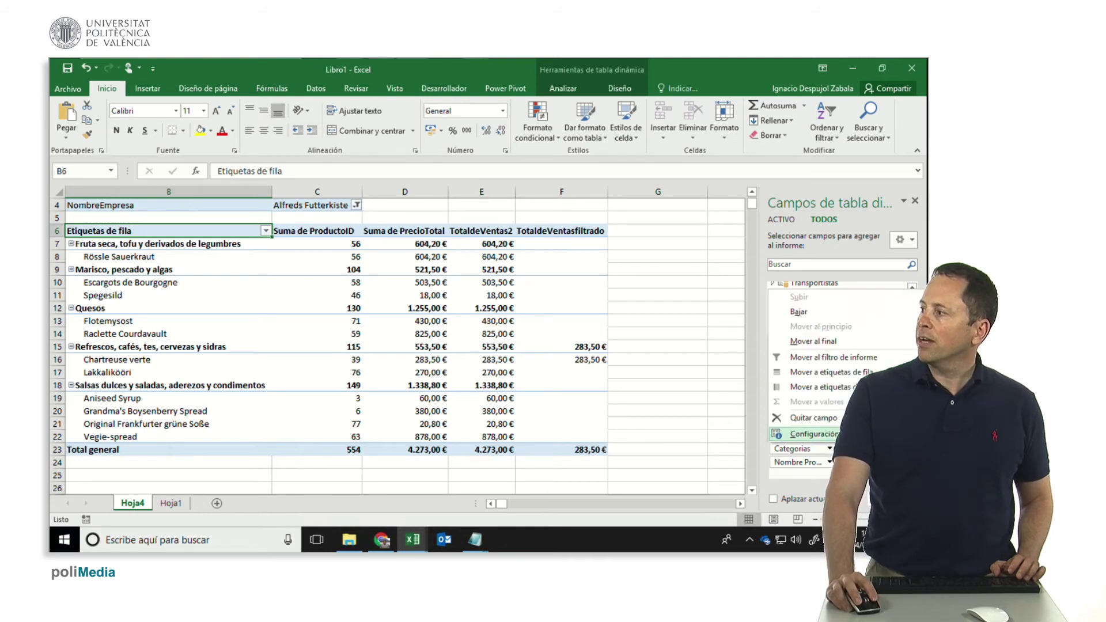
# - Summarize ProductoID as Recuento distinto in the value field settings, giving a total of 11
pyautogui.click(813, 434)
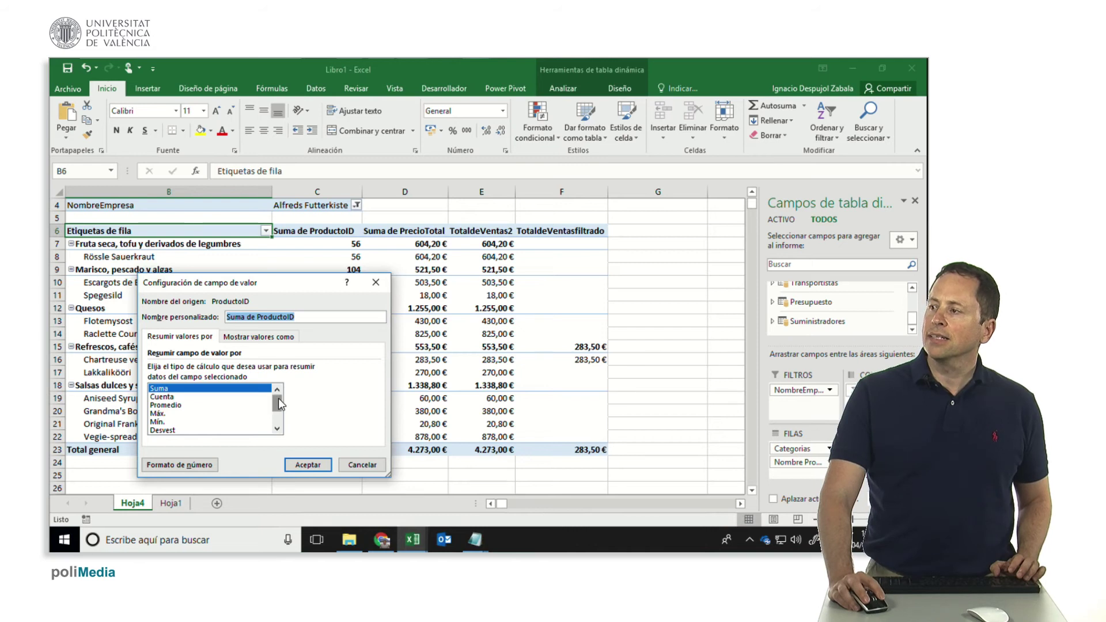
pyautogui.moveTo(278, 403); pyautogui.dragTo(278, 411)
pyautogui.click(202, 430)
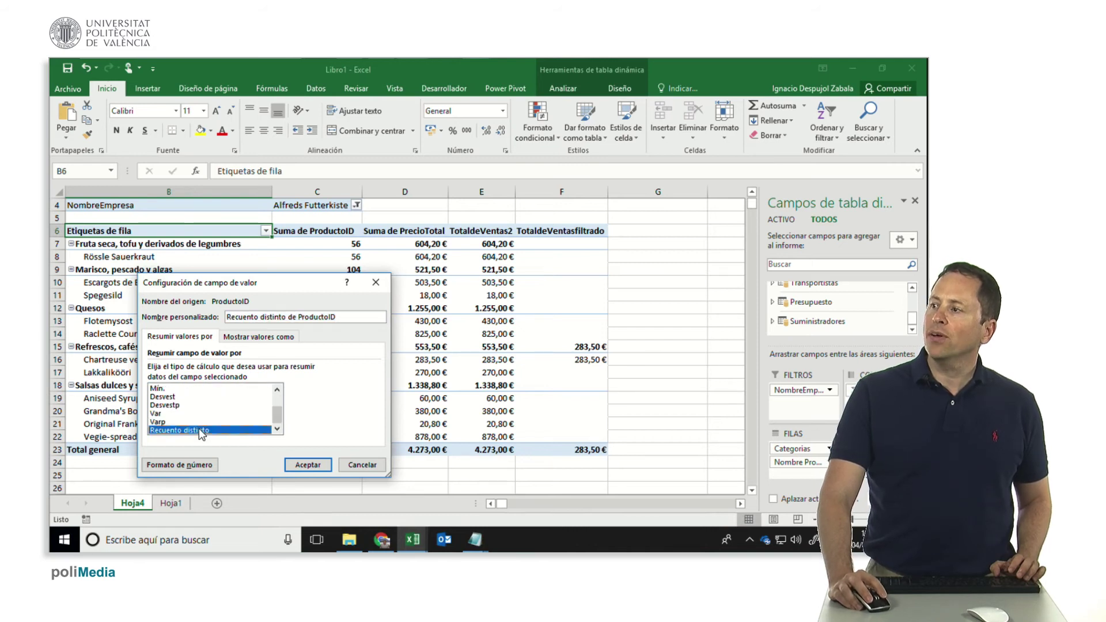
pyautogui.click(308, 464)
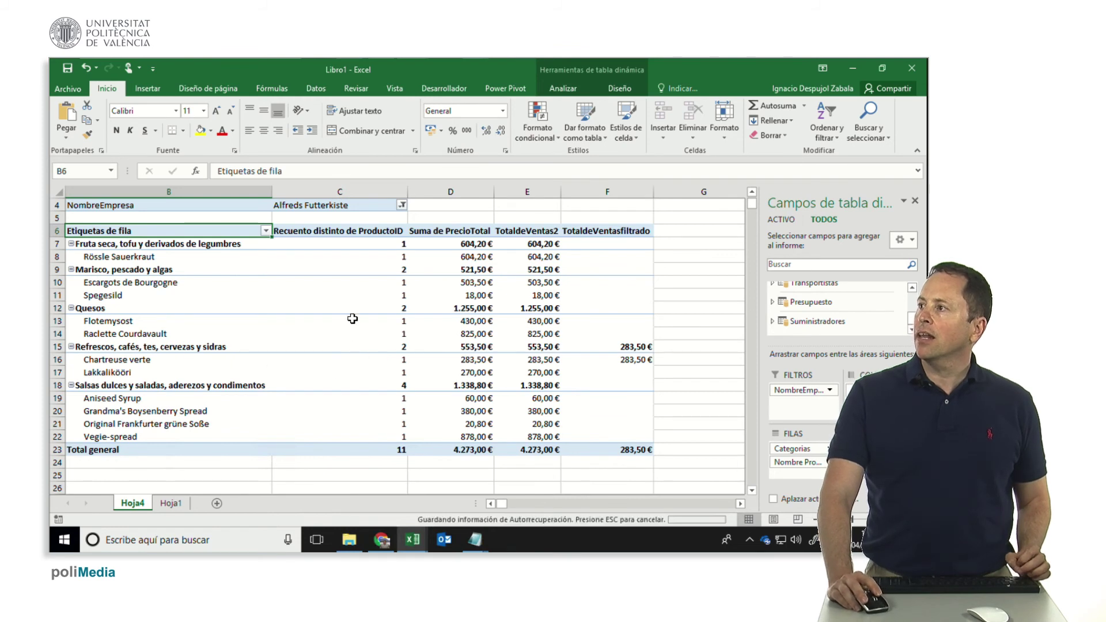
# - Set the pivot's NombreEmpresa filter to All so every company is included
pyautogui.click(401, 206)
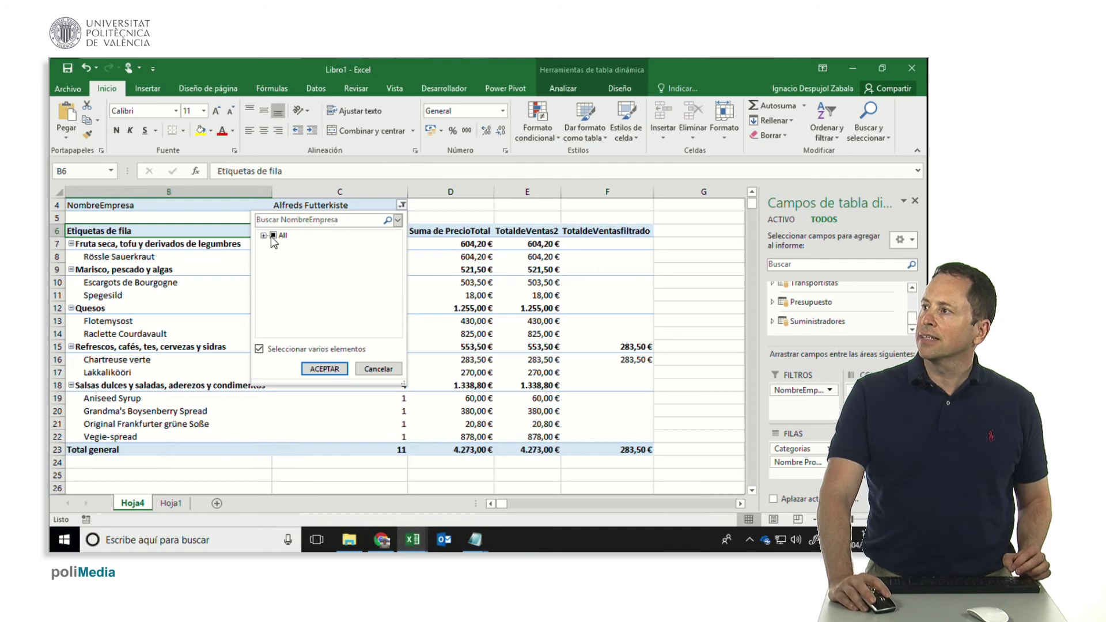
pyautogui.click(327, 368)
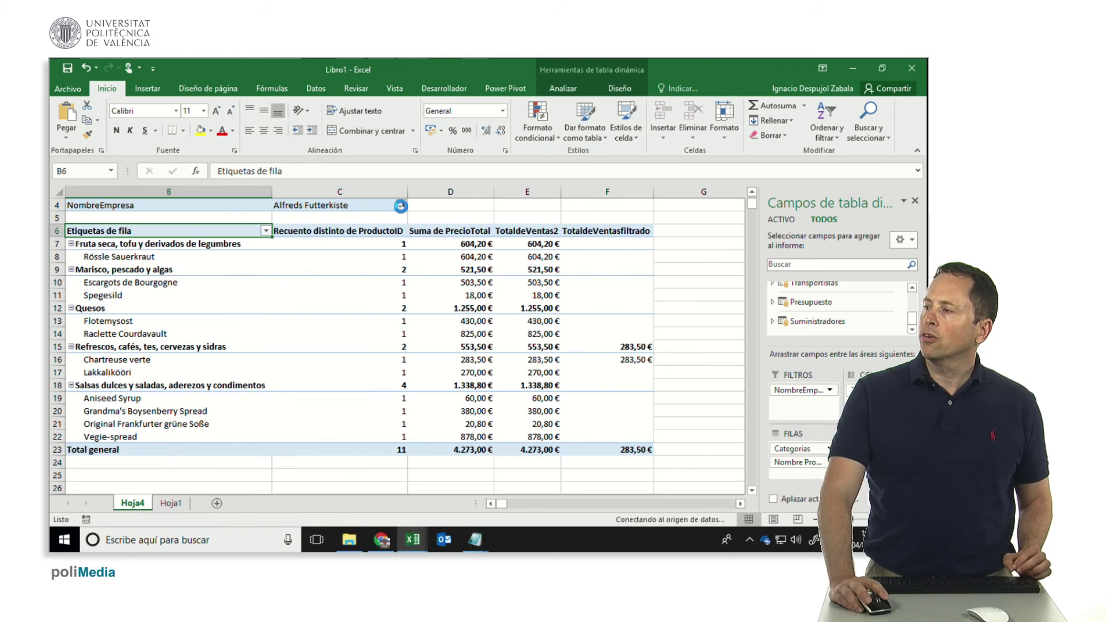
pyautogui.click(402, 205)
pyautogui.click(264, 235)
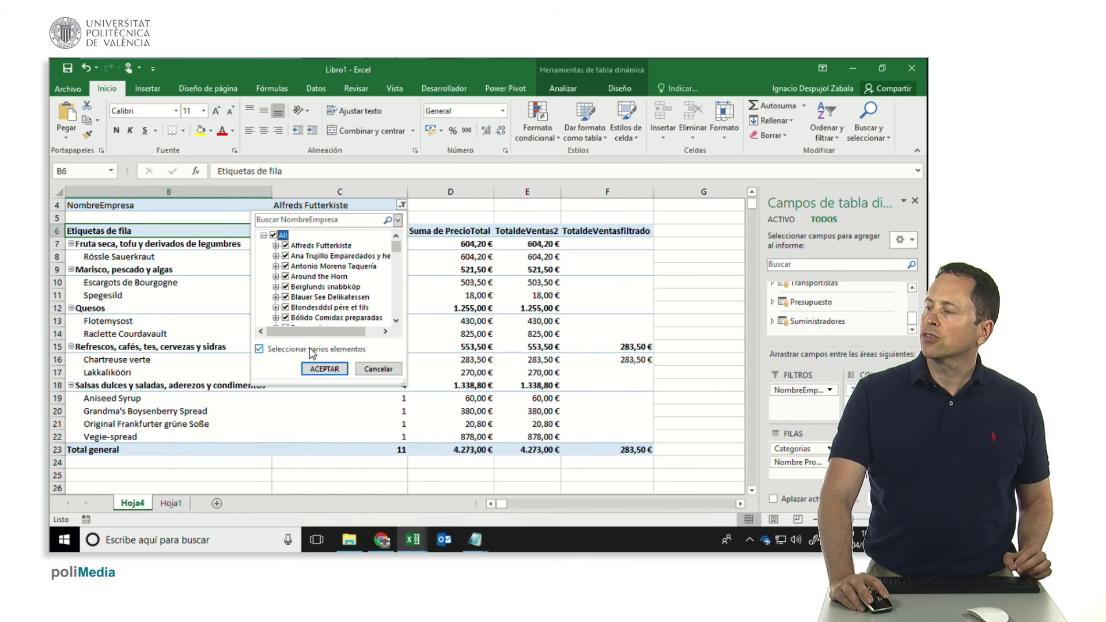
pyautogui.click(324, 368)
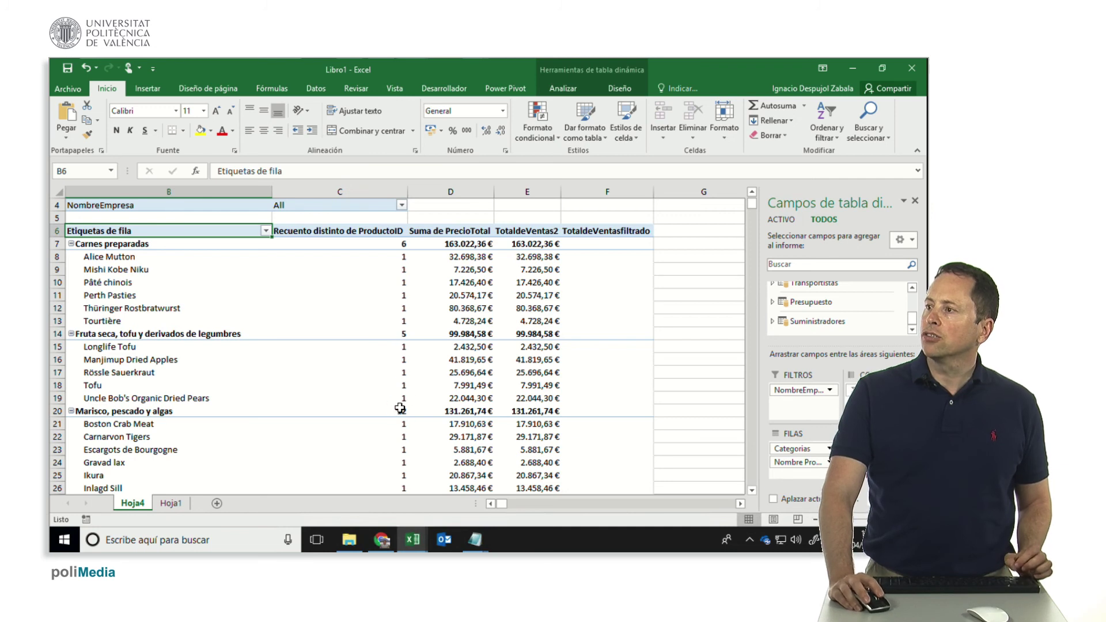
# - Scroll to the Total general row showing 77 products, 1.265.793,04 € and 12.294,54 €
pyautogui.scroll(-1, 400, 408)
pyautogui.scroll(-2, 400, 403)
pyautogui.scroll(-1, 397, 426)
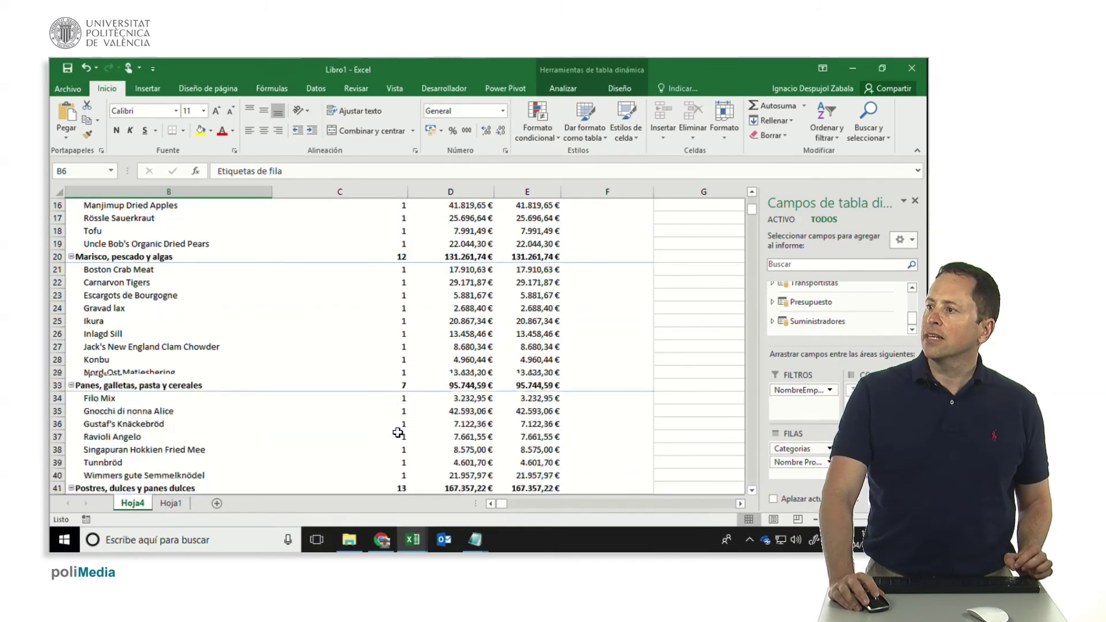
pyautogui.scroll(-4, 398, 431)
pyautogui.scroll(-2, 394, 381)
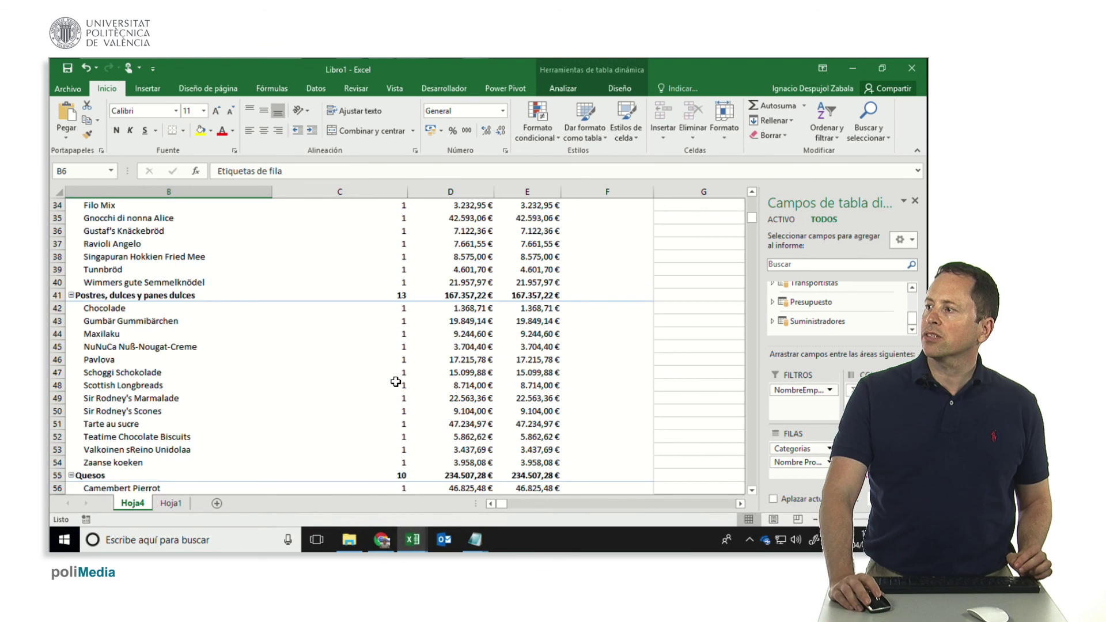
pyautogui.scroll(-2, 397, 392)
pyautogui.scroll(-4, 399, 402)
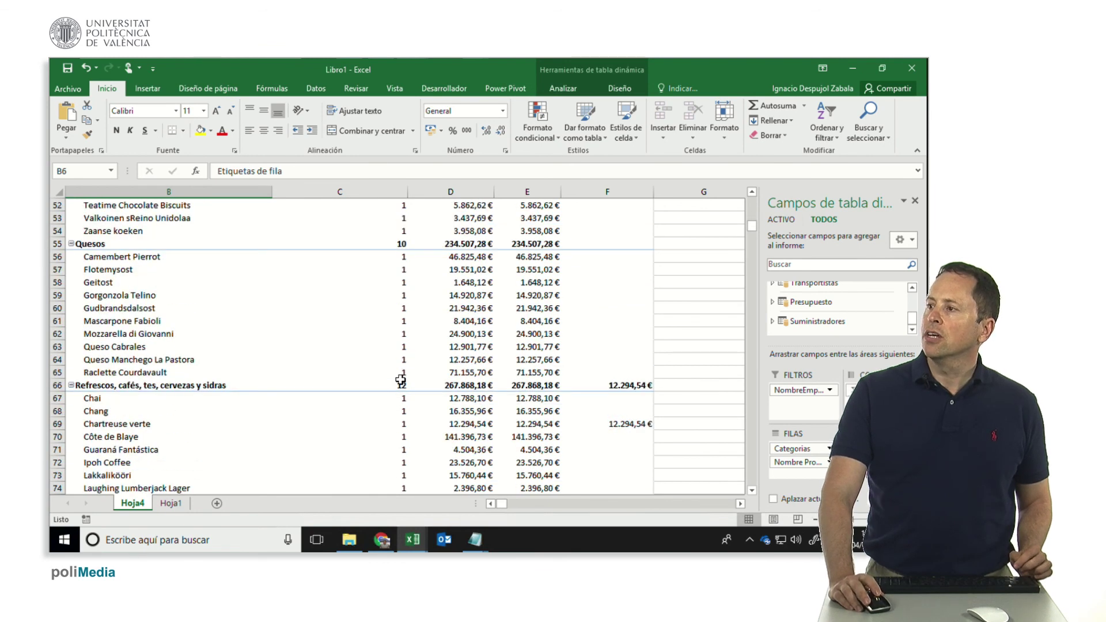
pyautogui.scroll(-2, 400, 380)
pyautogui.scroll(-2, 400, 380)
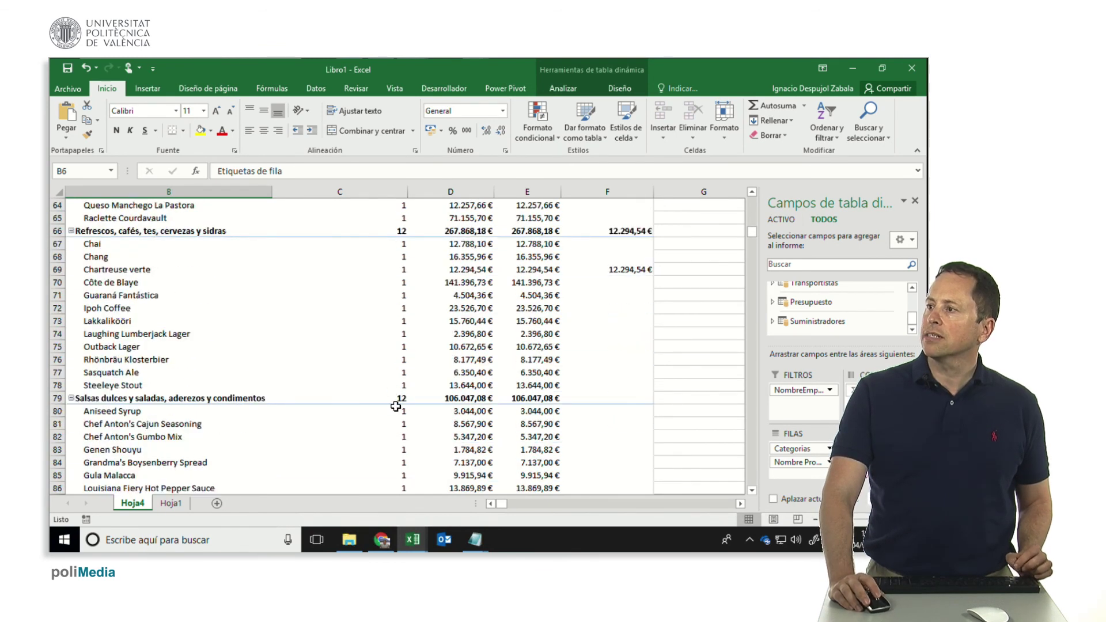
pyautogui.scroll(-5, 396, 406)
pyautogui.scroll(-1, 396, 406)
pyautogui.scroll(2, 394, 403)
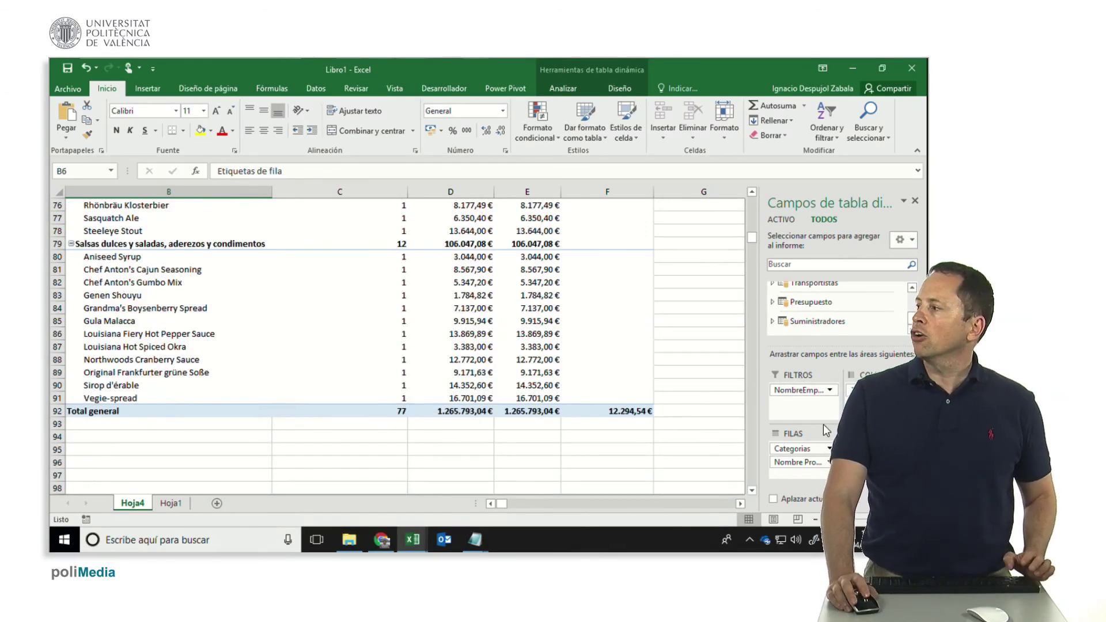
# - Change ProductoID's summary from Recuento distinto to Cuenta, totalling 2155 instead of 77
pyautogui.click(912, 448)
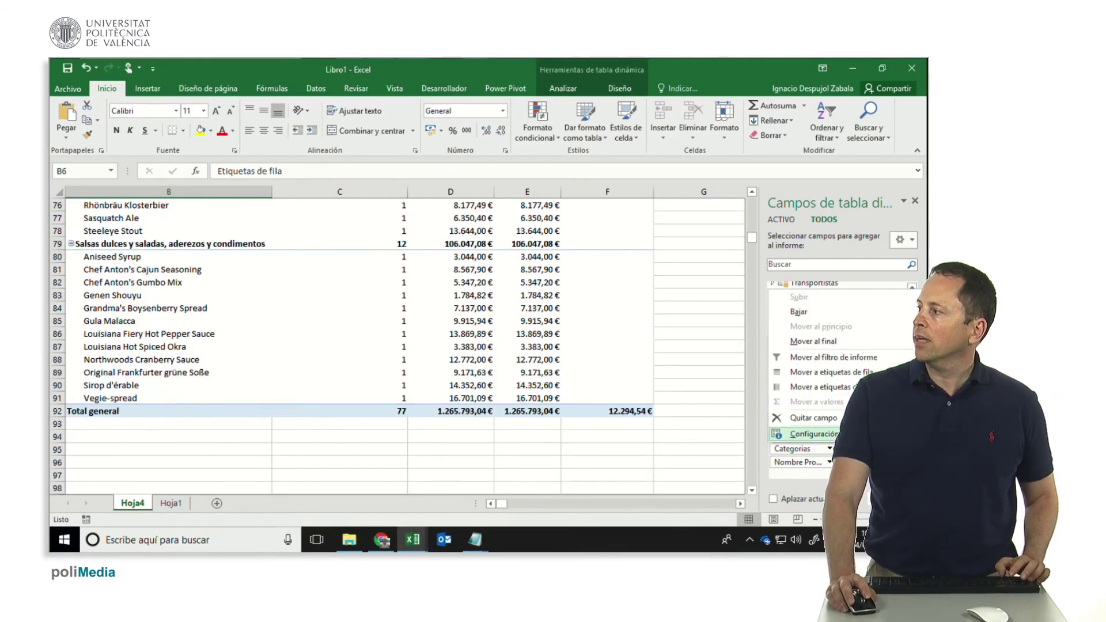
pyautogui.click(813, 434)
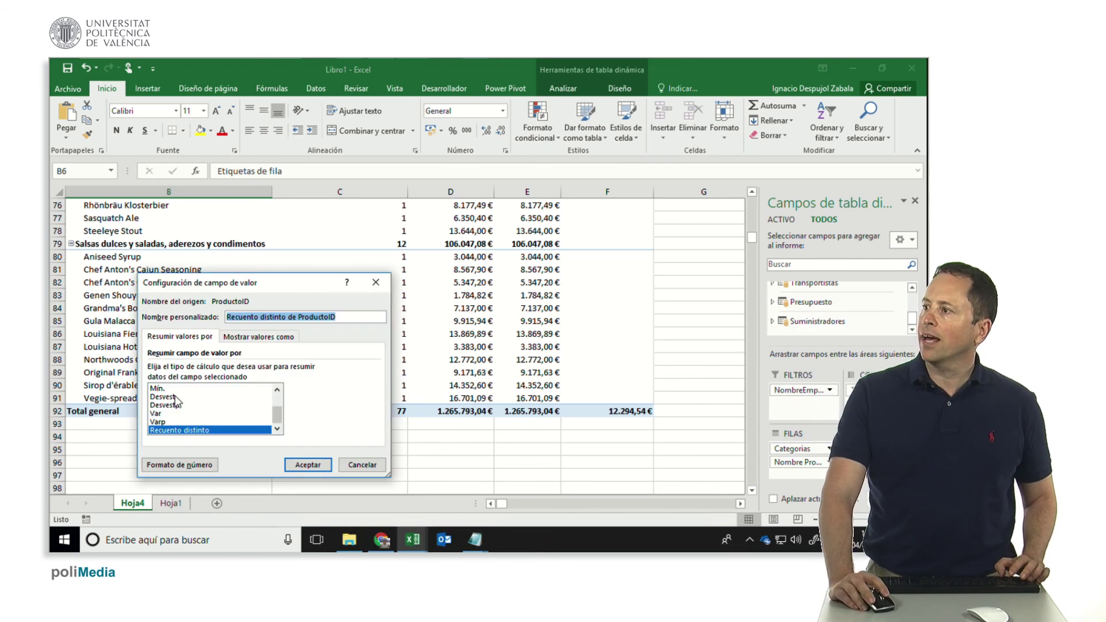
pyautogui.scroll(2, 279, 401)
pyautogui.click(236, 396)
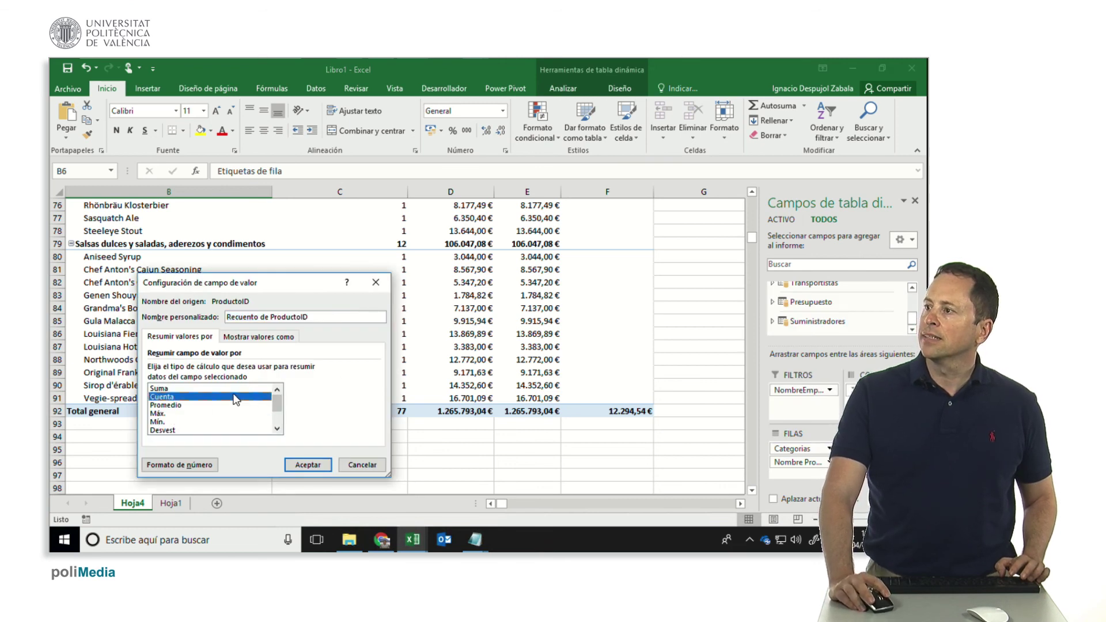
pyautogui.click(309, 465)
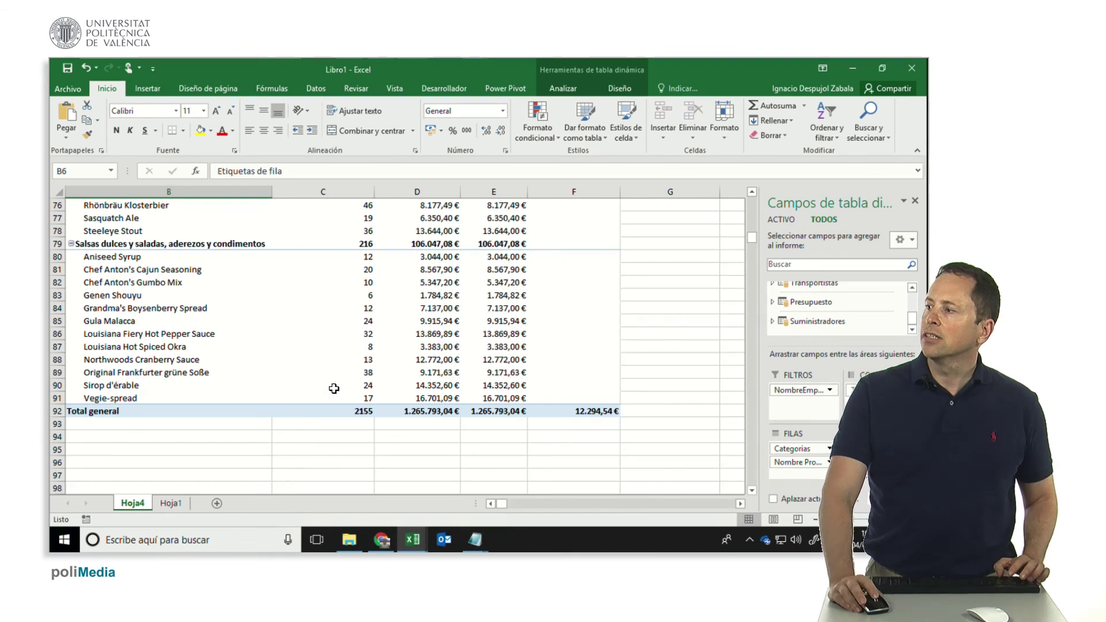
pyautogui.scroll(8, 334, 403)
pyautogui.scroll(4, 334, 386)
pyautogui.scroll(1, 334, 386)
pyautogui.scroll(-8, 340, 376)
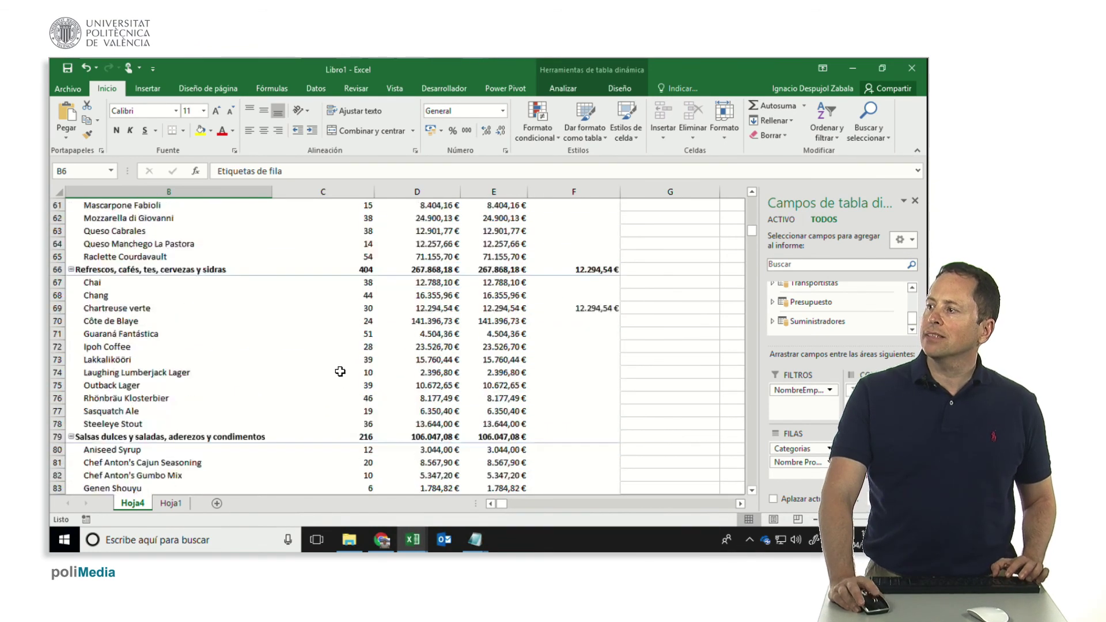
pyautogui.scroll(-3, 340, 375)
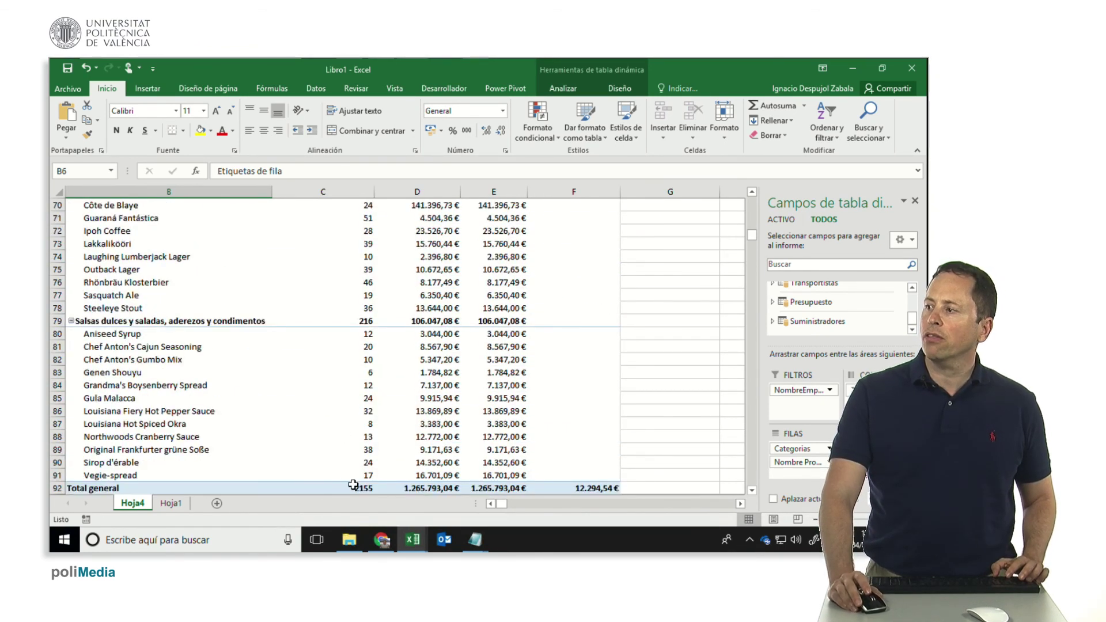